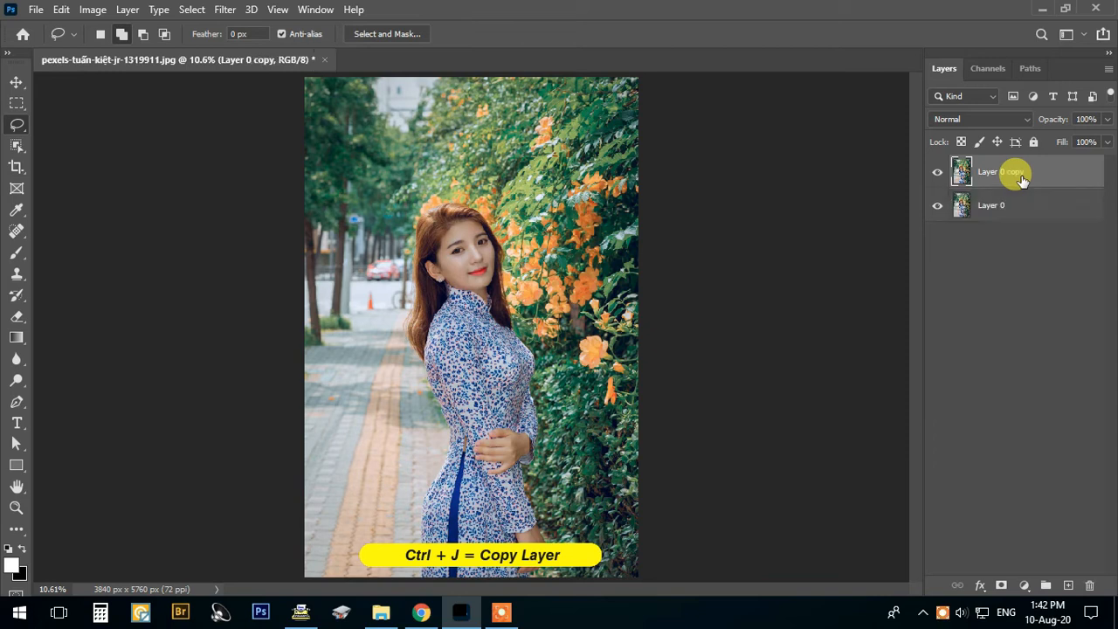
- Select the Layer 0 copy layer and hide Layer 0 beneath it
left_click(1001, 198)
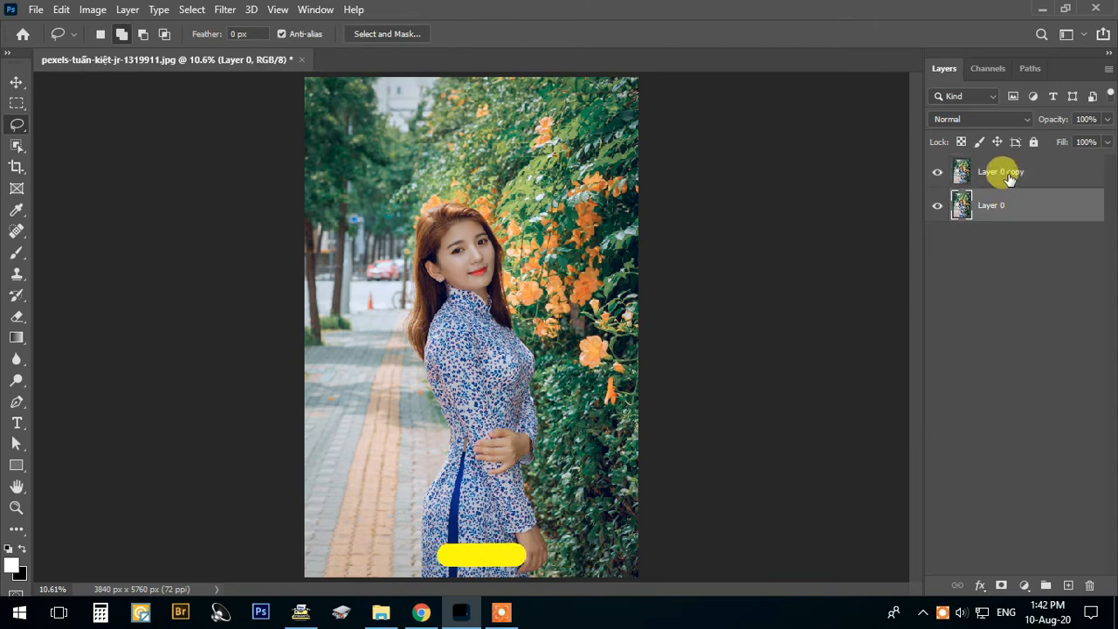
left_click(1001, 170)
left_click(937, 208)
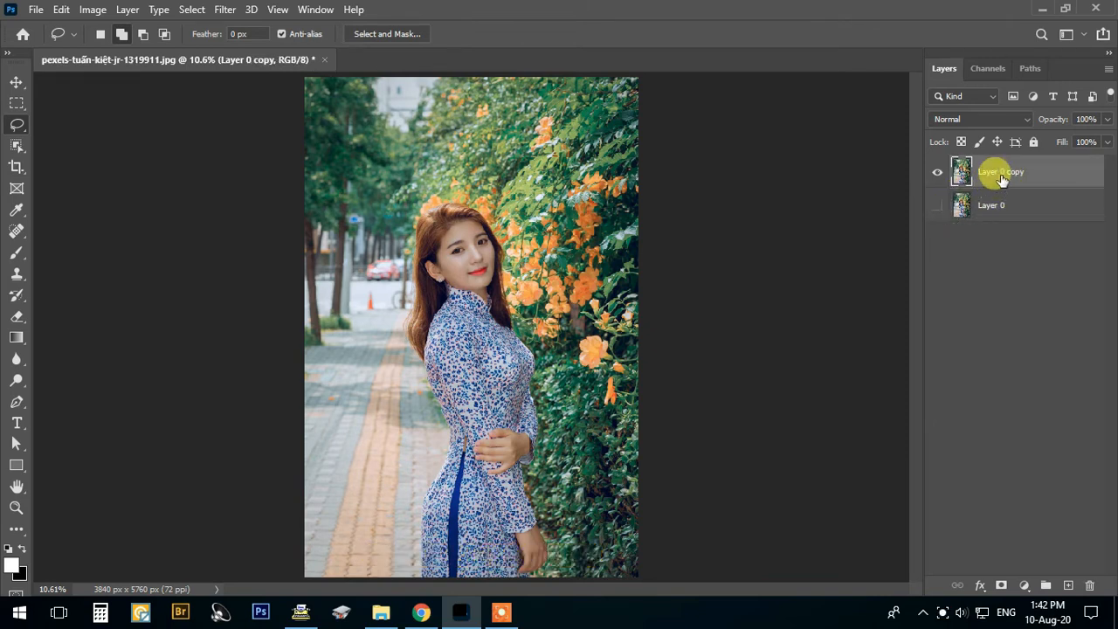
- Remove the background of Layer 0 copy with the Remove Background quick action and close the layer properties
left_click(316, 9)
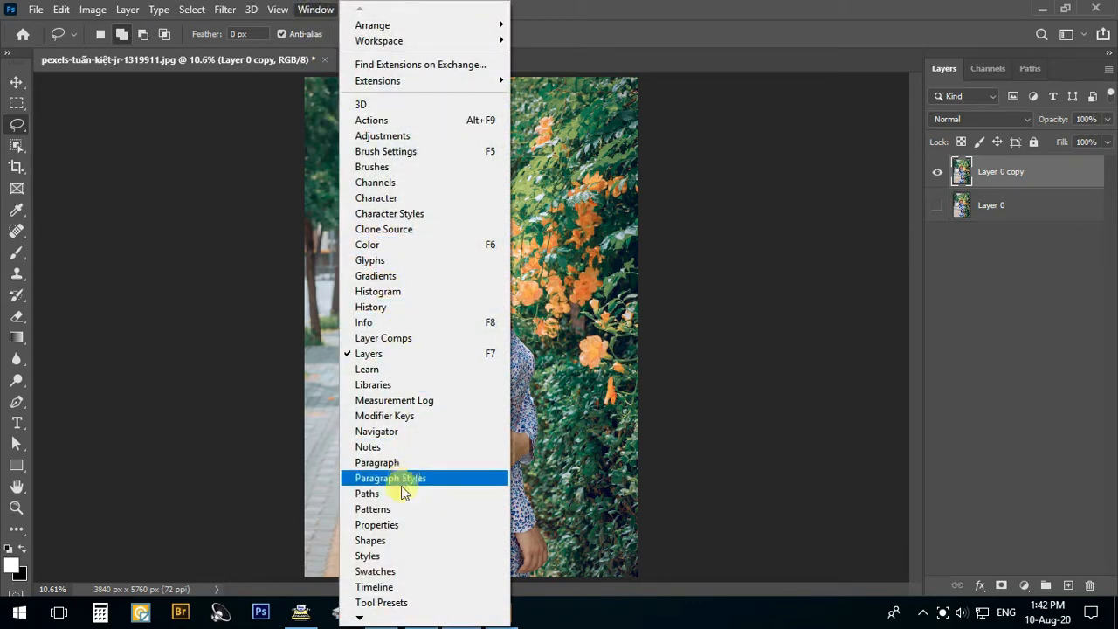
left_click(394, 524)
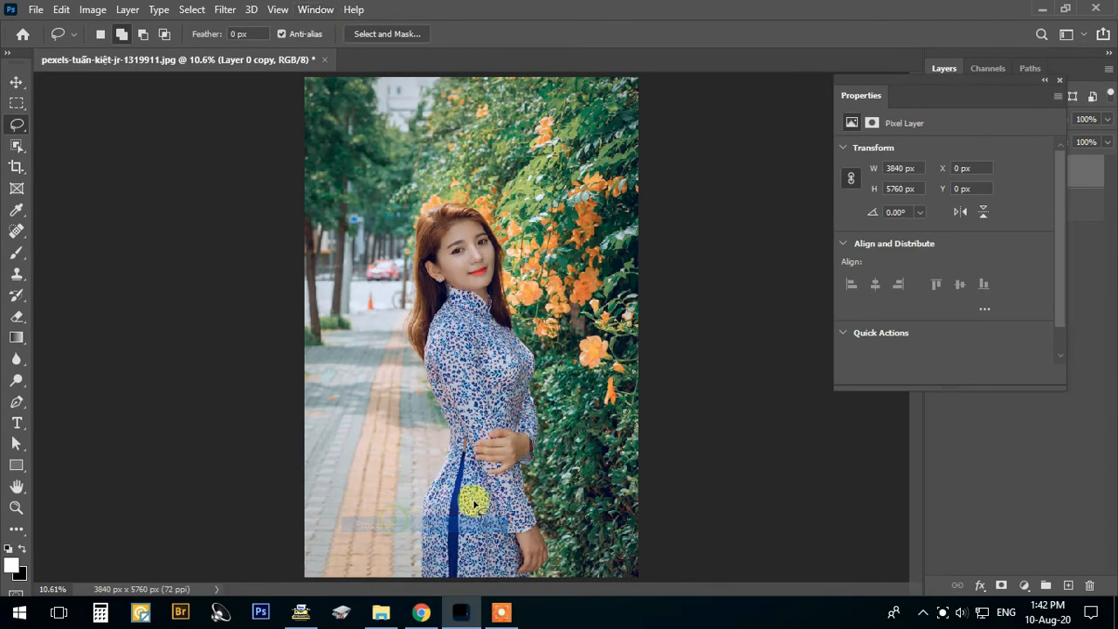
left_click(845, 332)
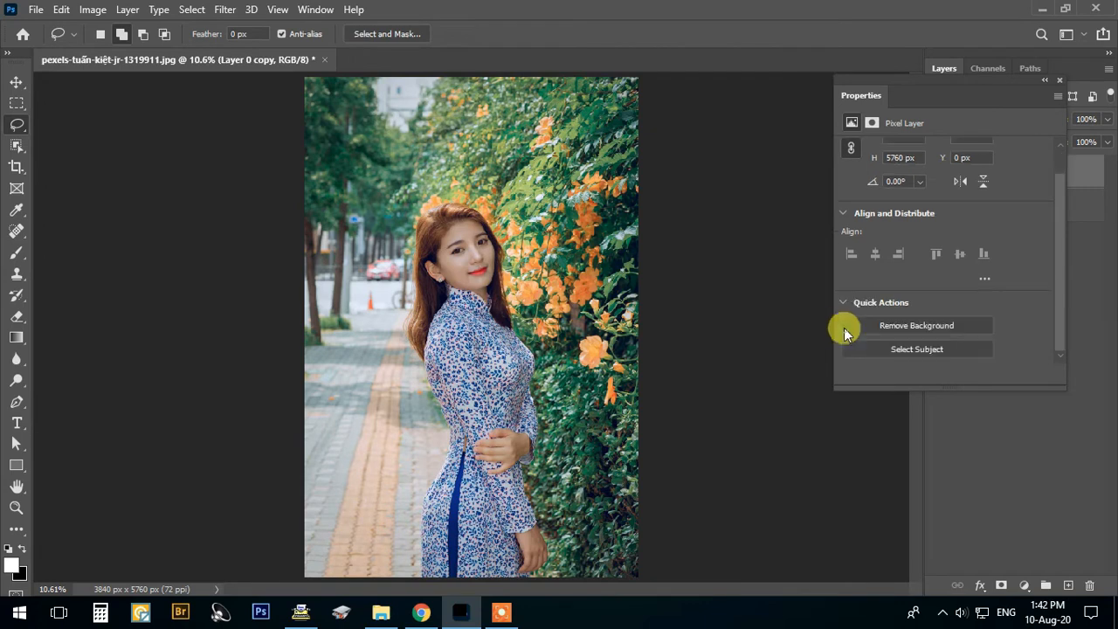
left_click(891, 330)
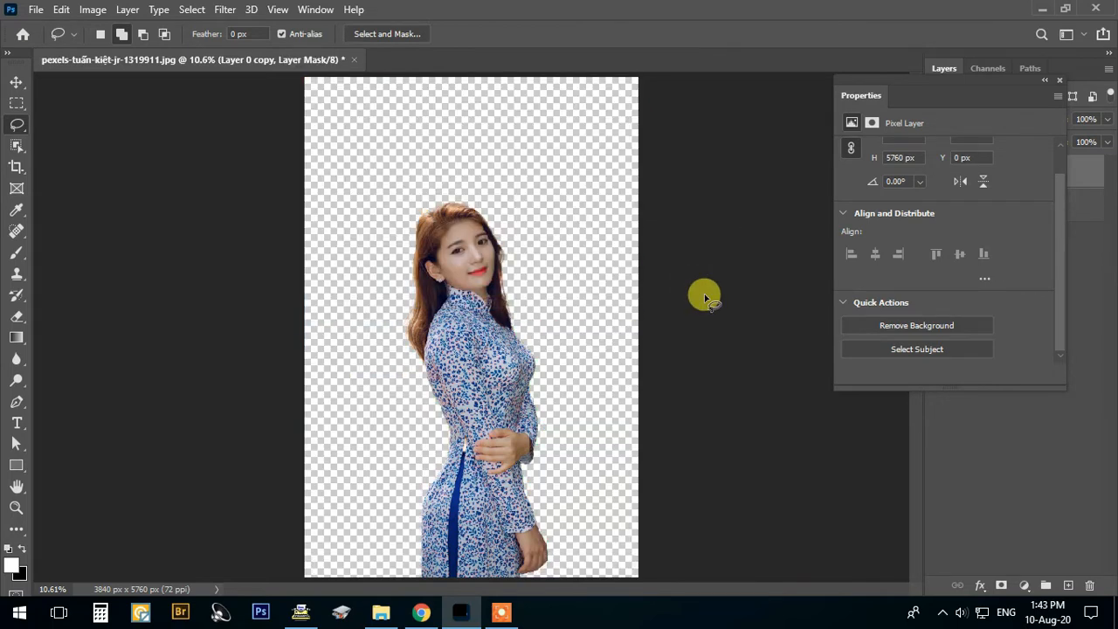
left_click(1059, 81)
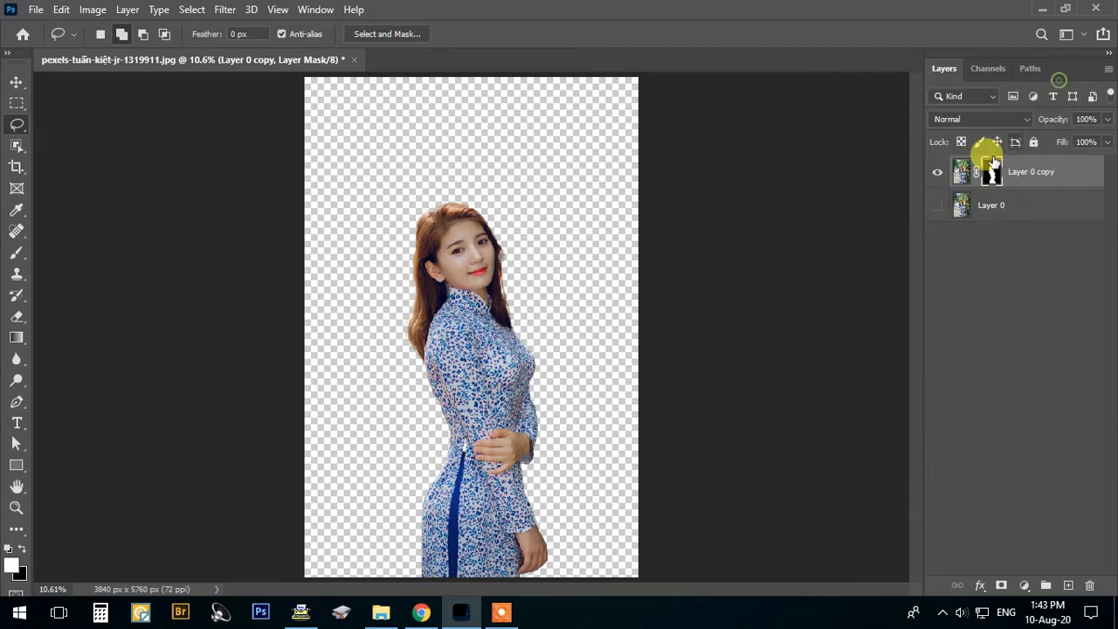
- Compare the cutout with Layer 0 and examine its edges around the woman's hair, face and shoulders
left_click(936, 205)
left_click(936, 204)
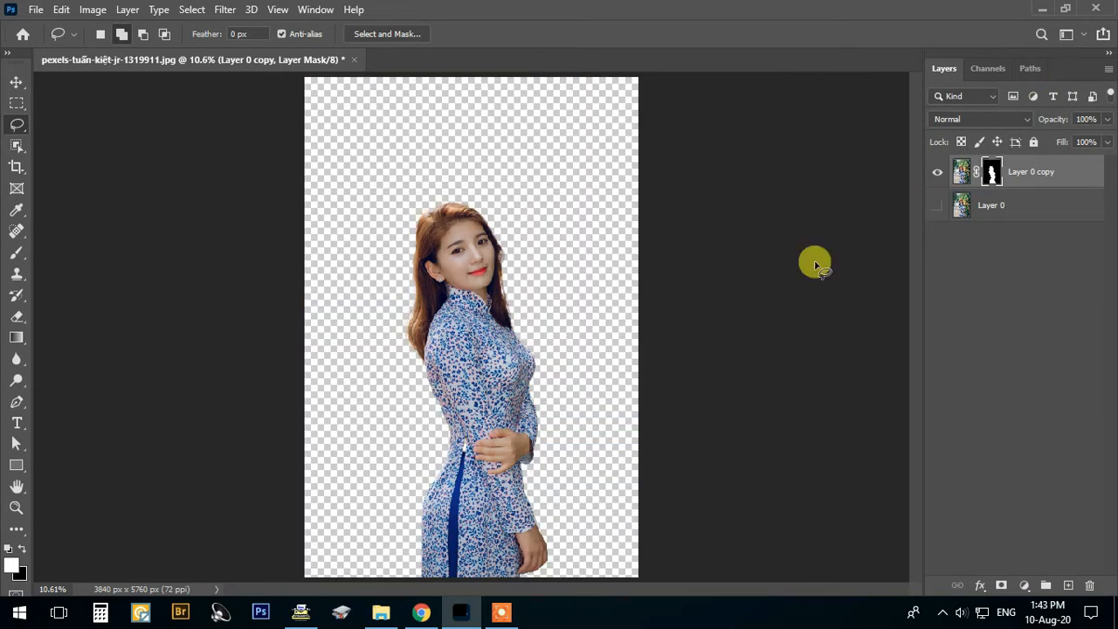
scroll(489, 243, "up", 3)
scroll(519, 249, "up", 1)
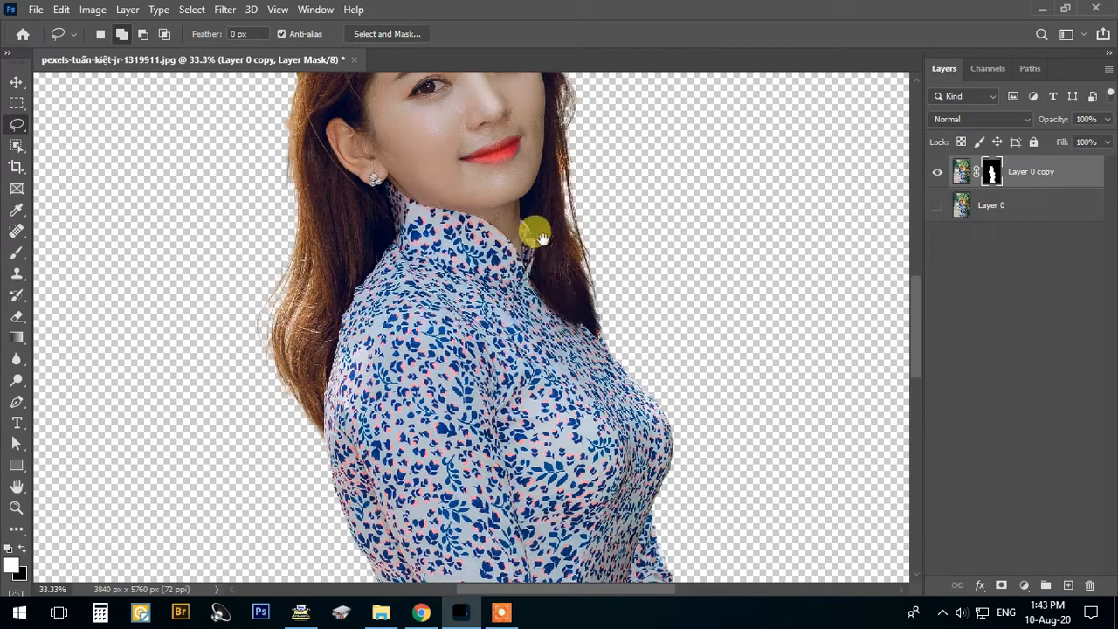
left_click_drag(531, 230, 582, 393)
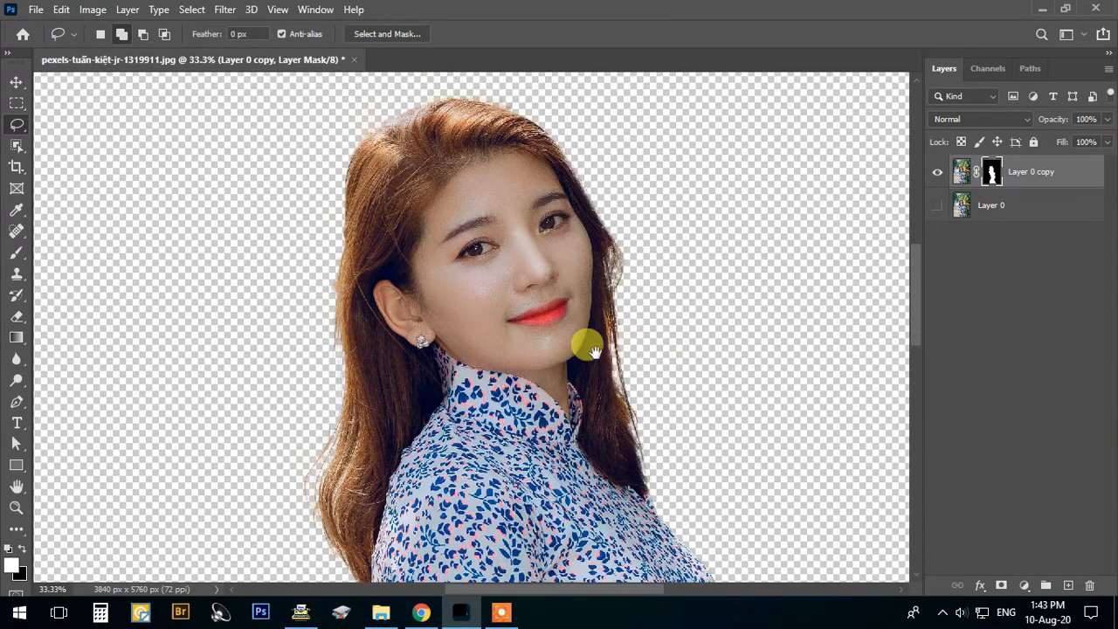
scroll(646, 372, "down", 2)
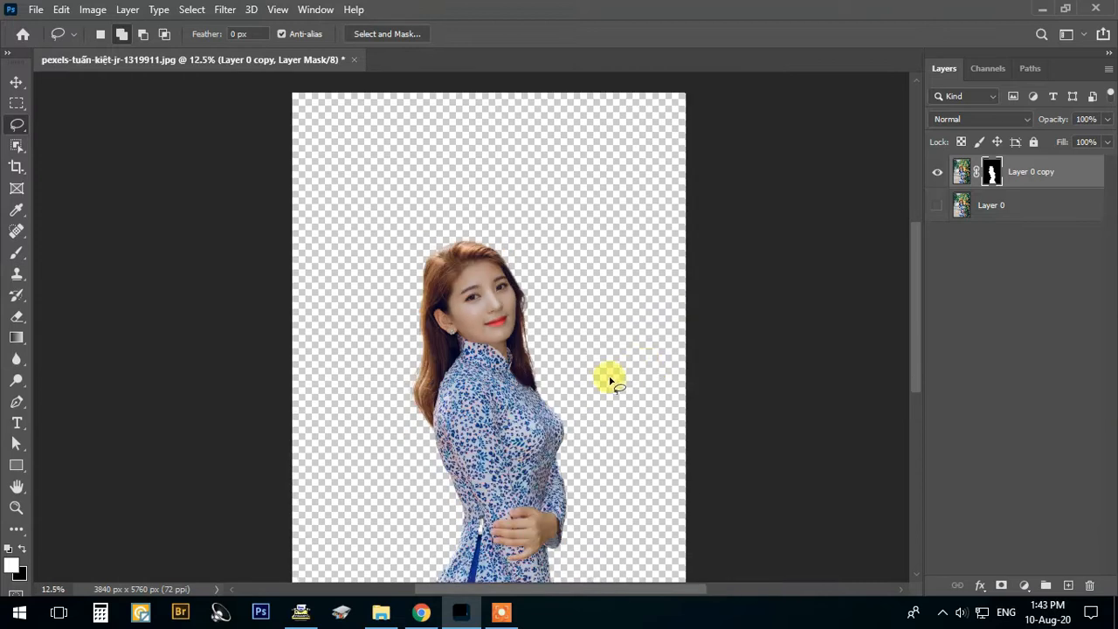
left_click_drag(609, 376, 604, 184)
scroll(623, 220, "down", 1)
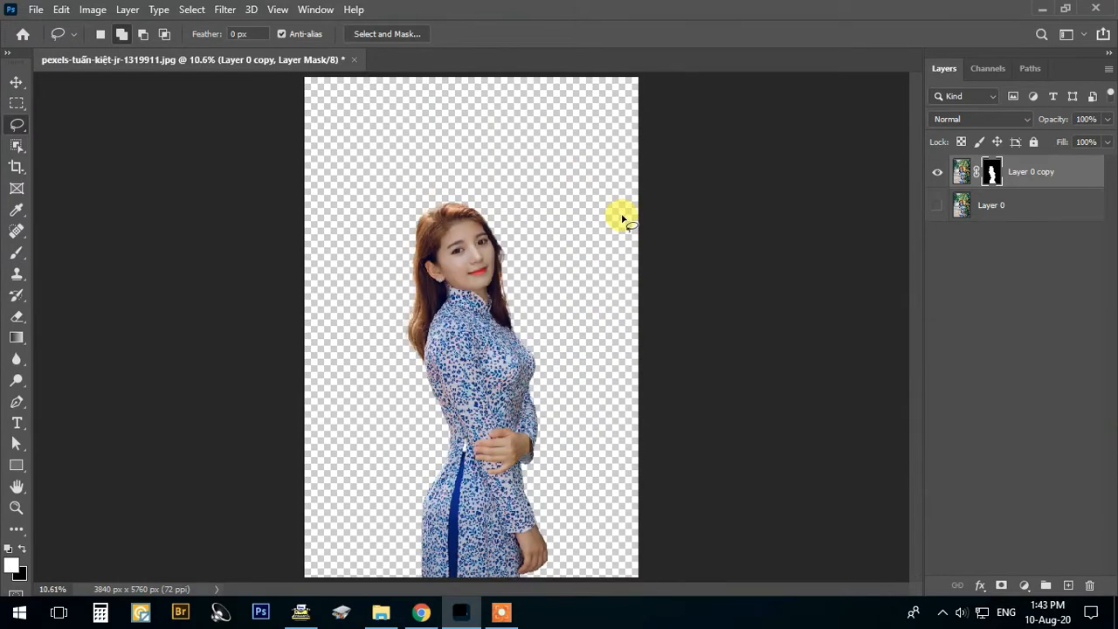
- Show Layer 0, hide Layer 0 copy, and make Layer 0 the active layer
key("v")
key("x")
left_click(938, 204)
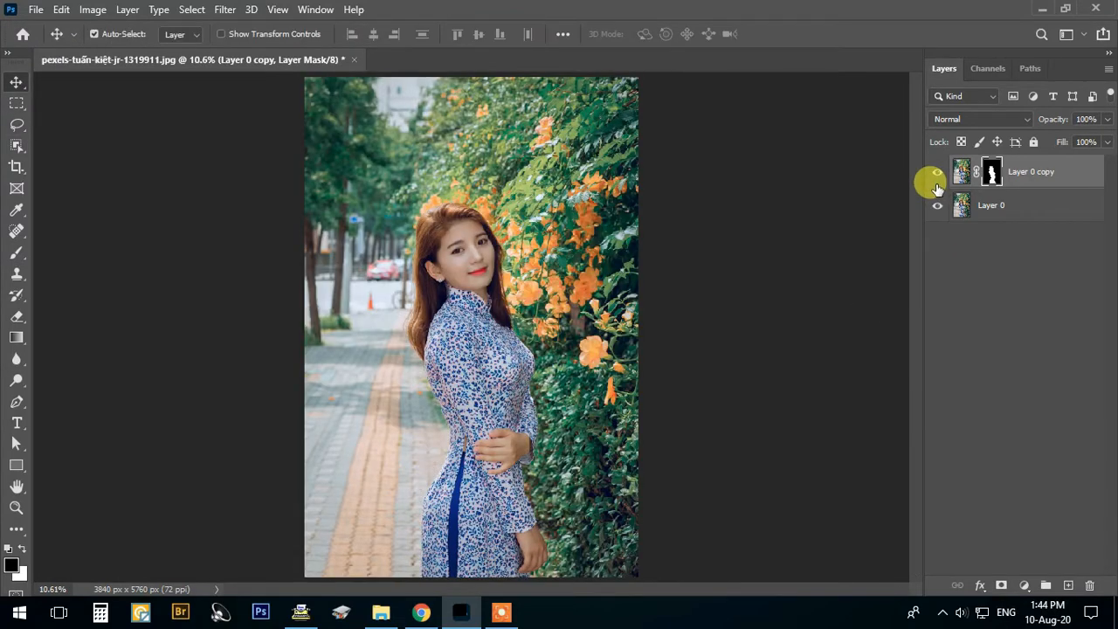
left_click(937, 172)
left_click(968, 206)
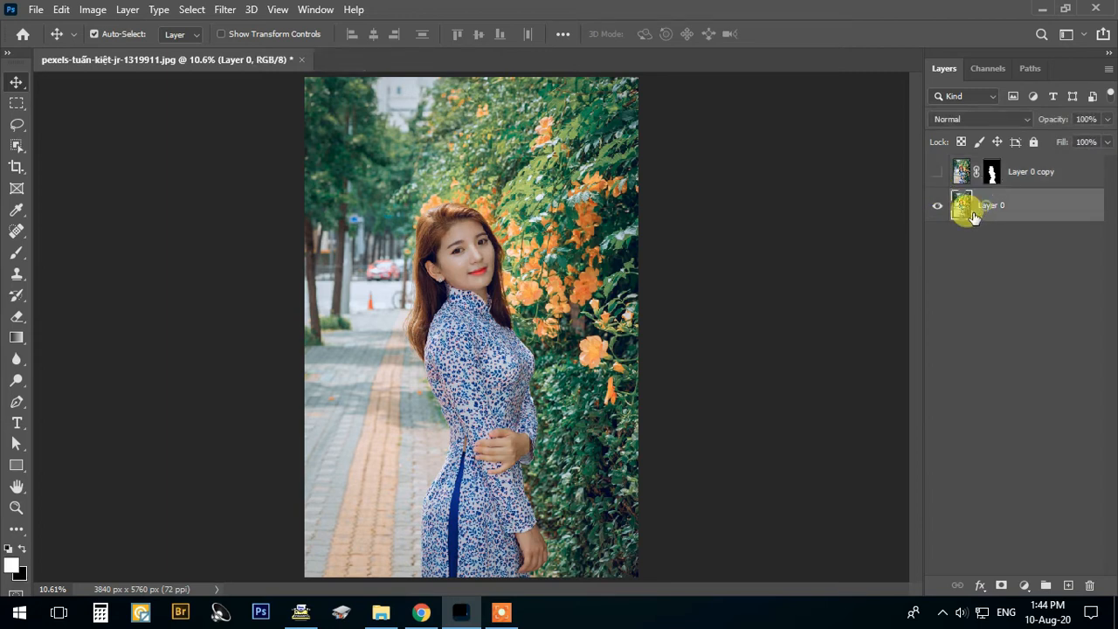
- Draw a loose Lasso selection around the whole woman on Layer 0, leaving a small margin of background
key("x")
left_click(17, 129)
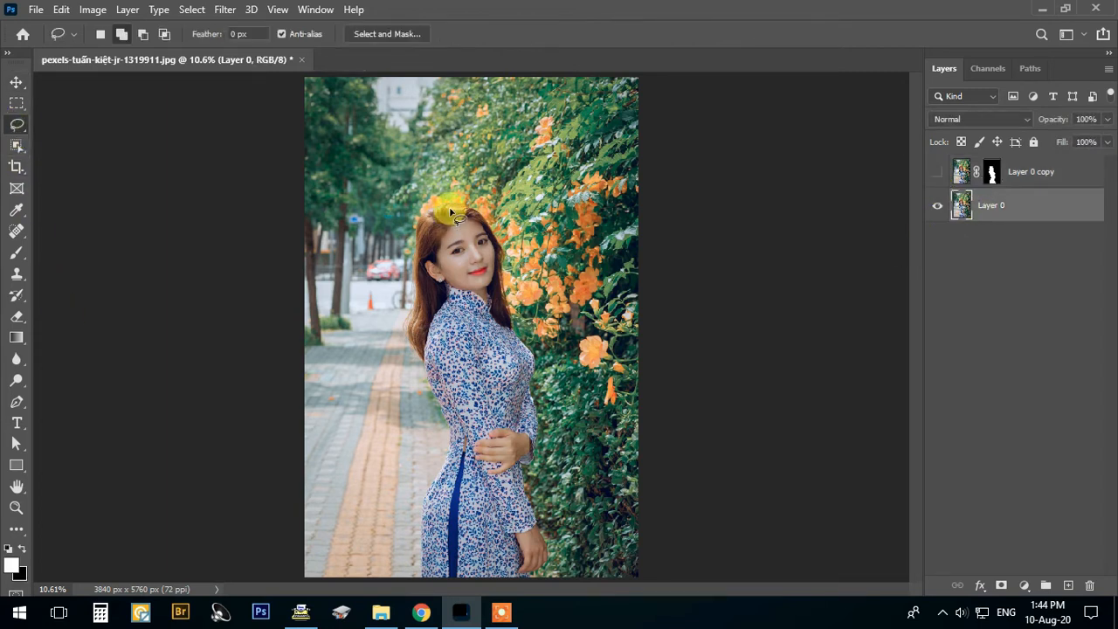
mouse_move(447, 202)
left_mouse_down()
mouse_move(494, 214)
mouse_move(542, 349)
mouse_move(546, 544)
mouse_move(532, 586)
mouse_move(437, 594)
mouse_move(419, 576)
mouse_move(412, 516)
mouse_move(429, 420)
mouse_move(395, 293)
mouse_move(404, 208)
mouse_move(432, 197)
mouse_move(446, 234)
left_mouse_up()
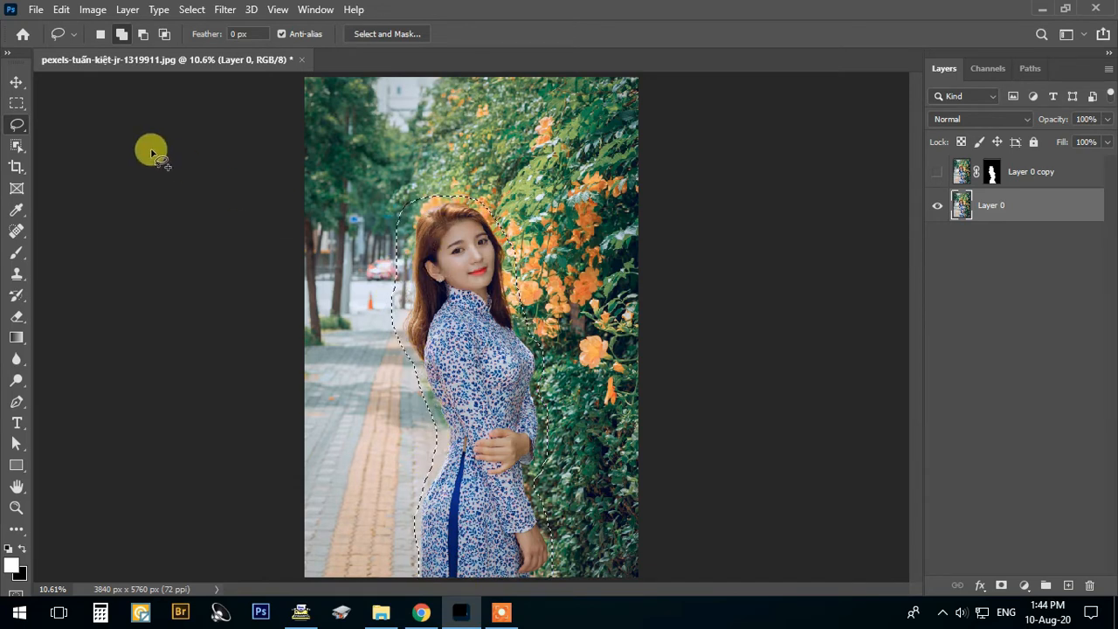
- Fill the selected woman on Layer 0 using Content-Aware contents at 100% opacity and clear the selection
left_click(63, 13)
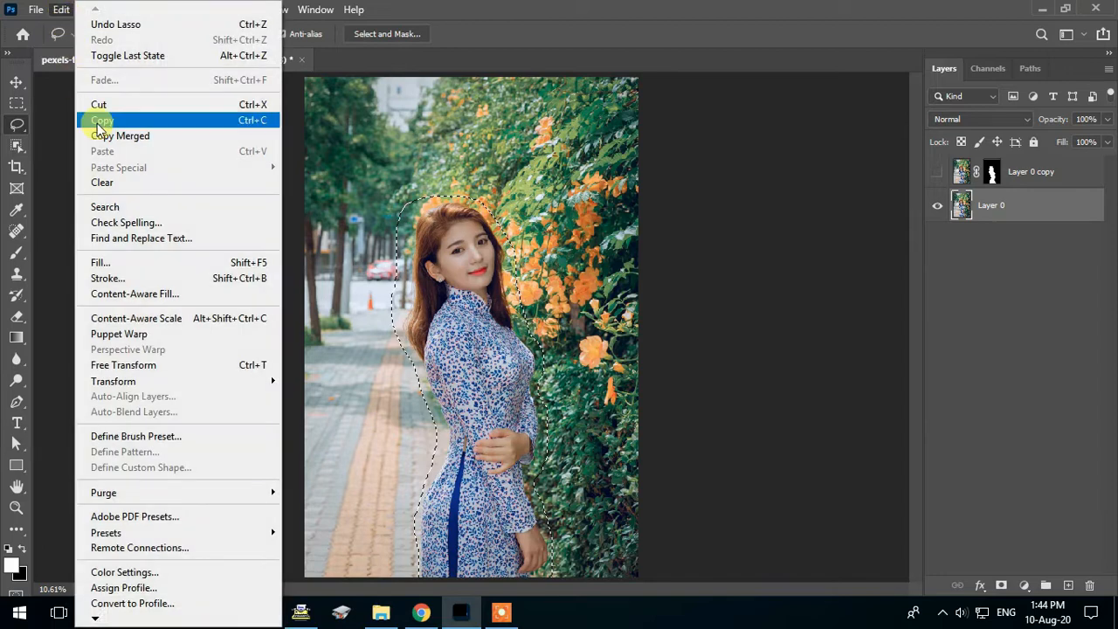
left_click(119, 264)
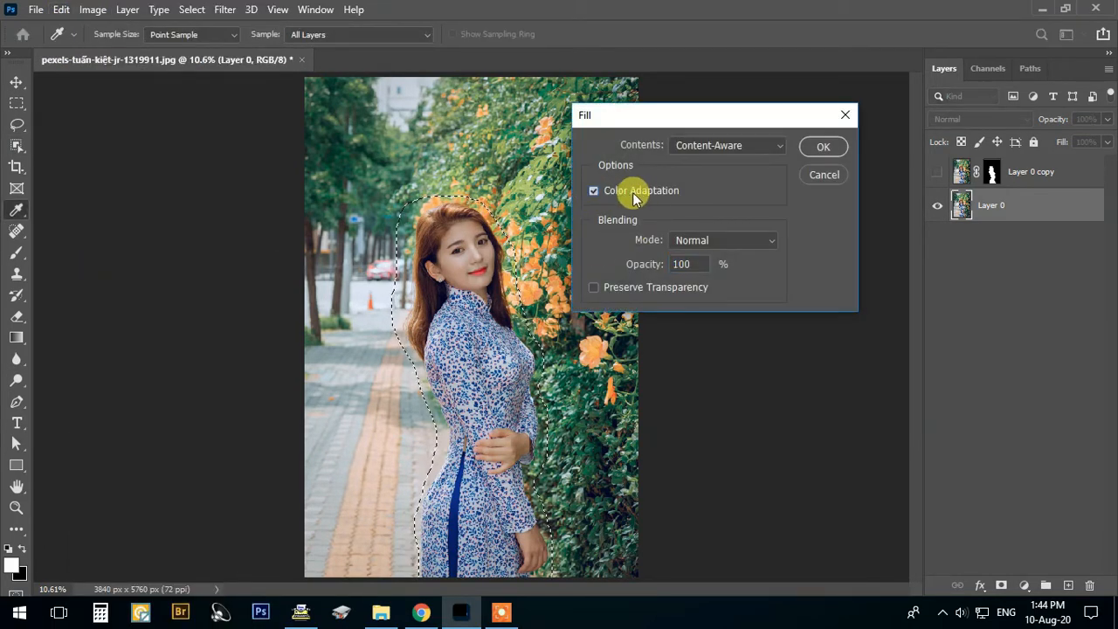
left_click(743, 146)
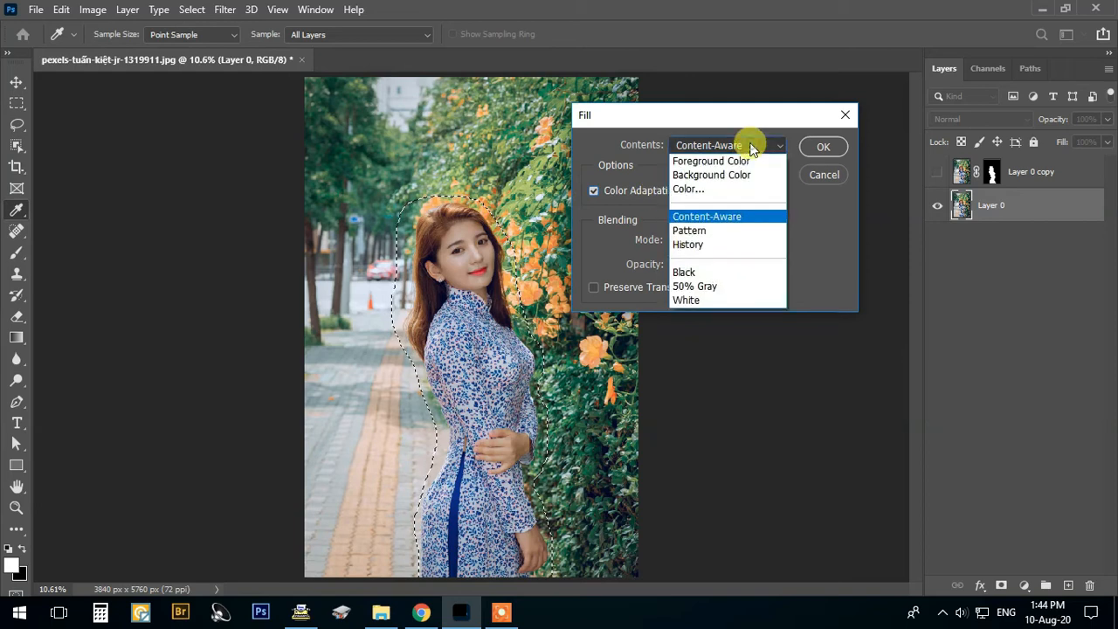
left_click(734, 218)
left_click(818, 148)
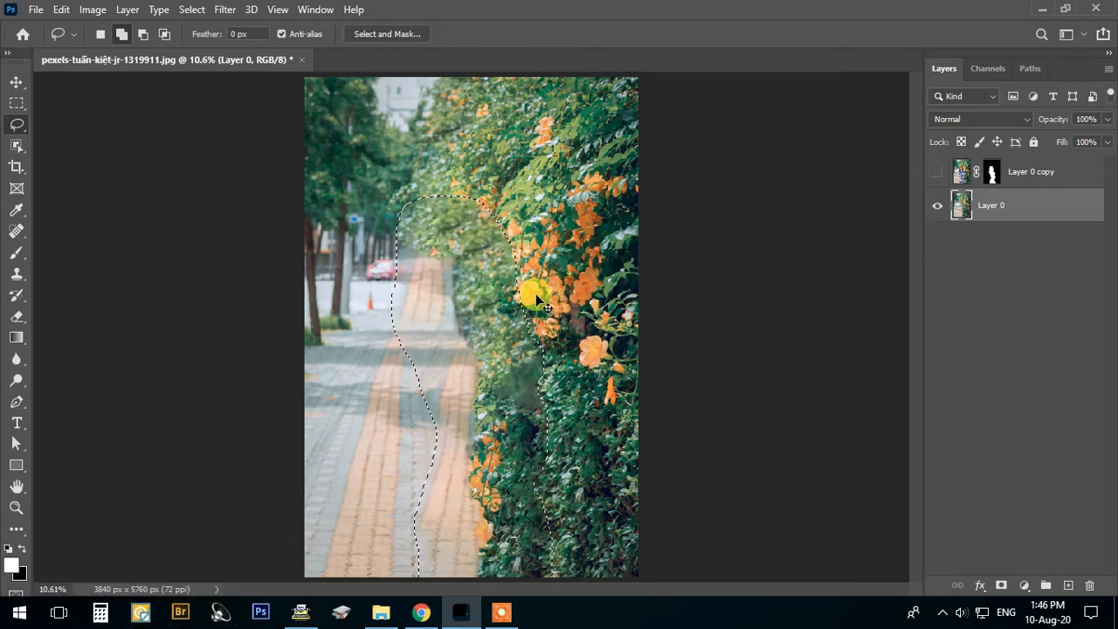
key("ctrl+d")
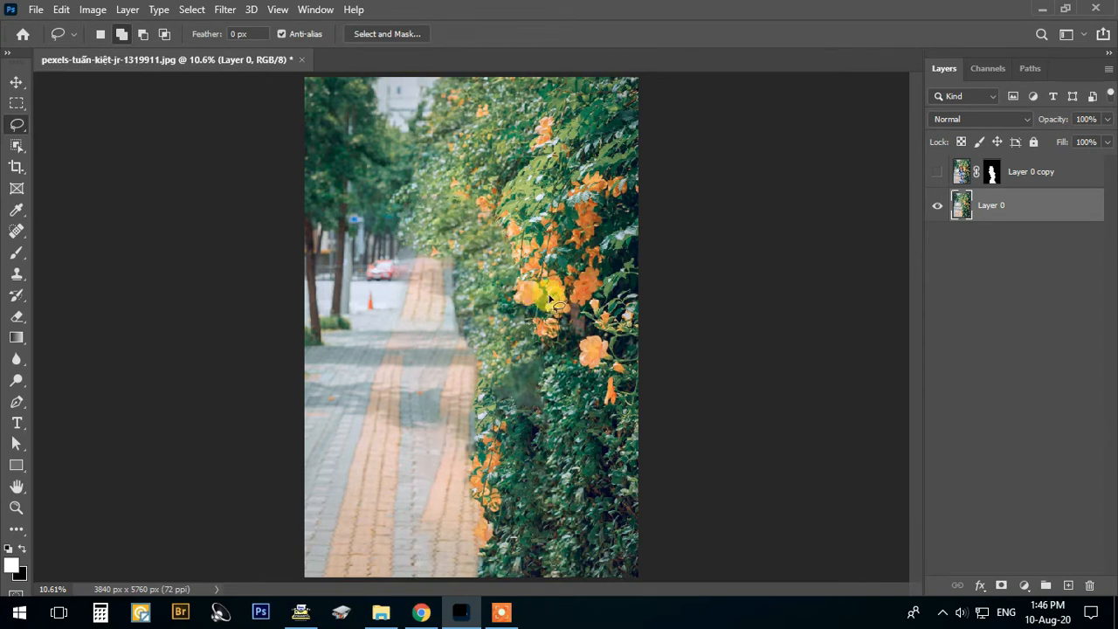
- Apply a Lens Blur with a radius of 100 to the background on Layer 0
key("v")
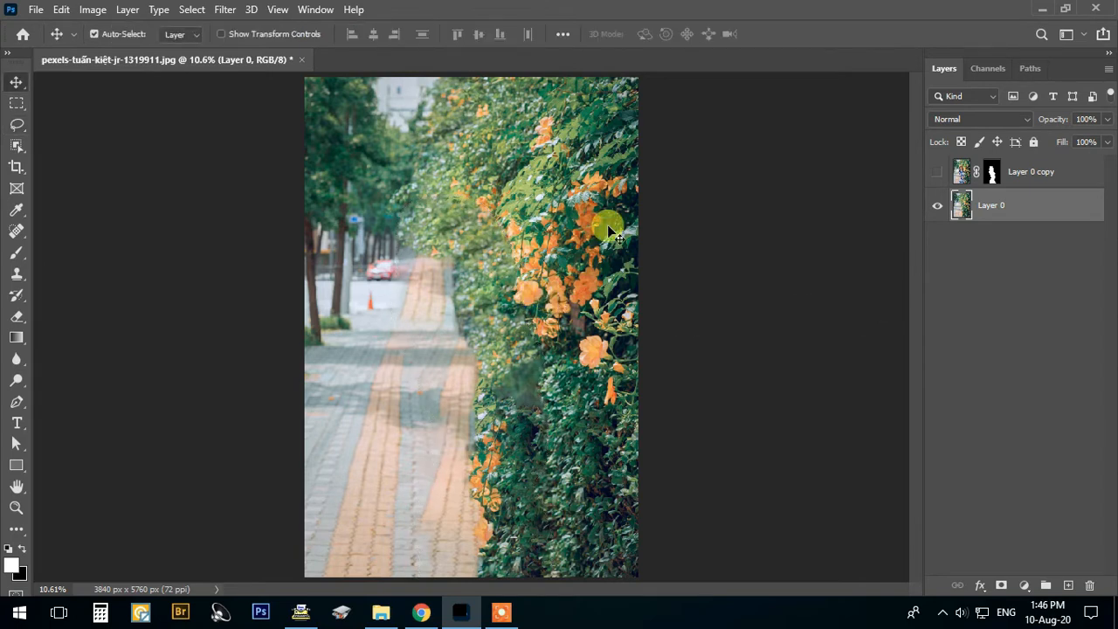
left_click(224, 12)
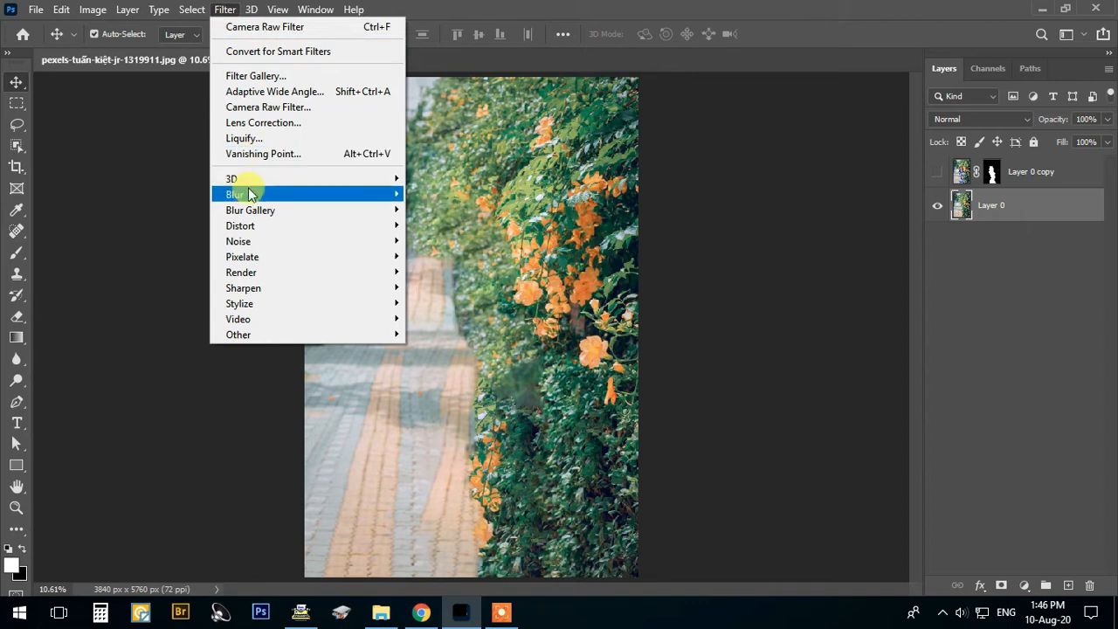
mouse_move(253, 194)
left_click(443, 272)
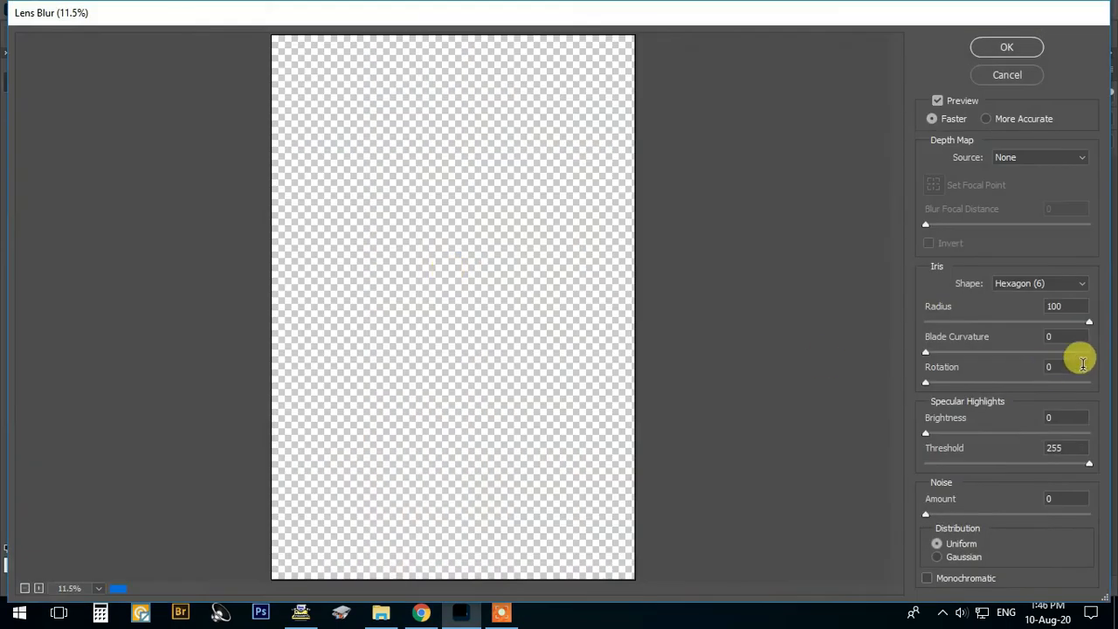
mouse_move(1091, 324)
left_mouse_down()
mouse_move(891, 317)
mouse_move(1109, 326)
left_mouse_up()
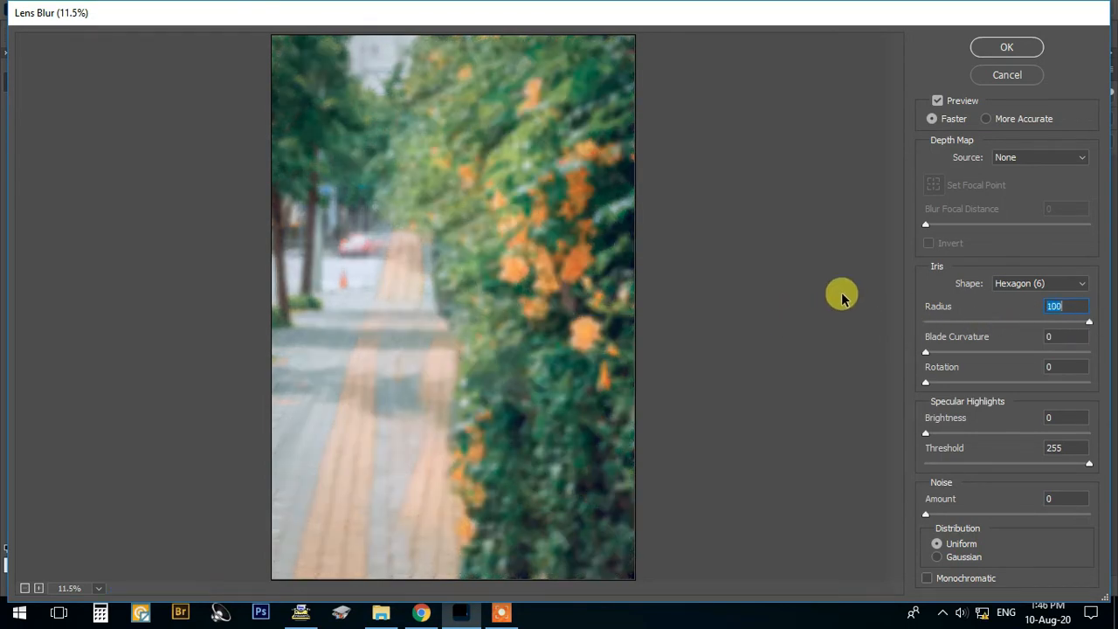
left_click(1006, 47)
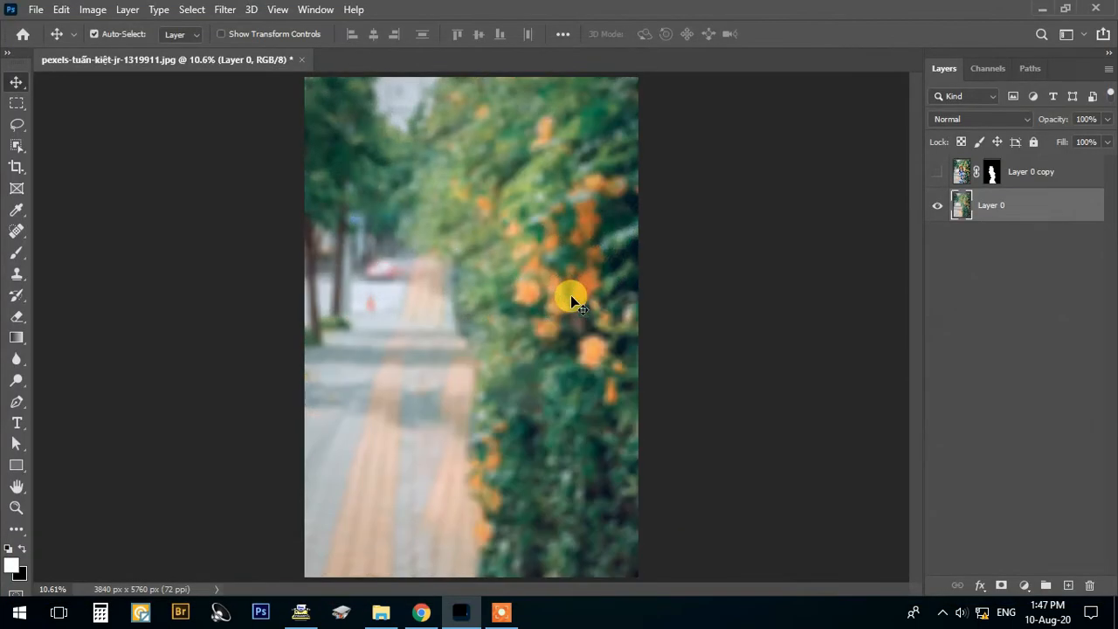
- Compare the image with and without the cutout, leaving Layer 0 copy visible over the blurred background
left_click(937, 171)
left_click(937, 171)
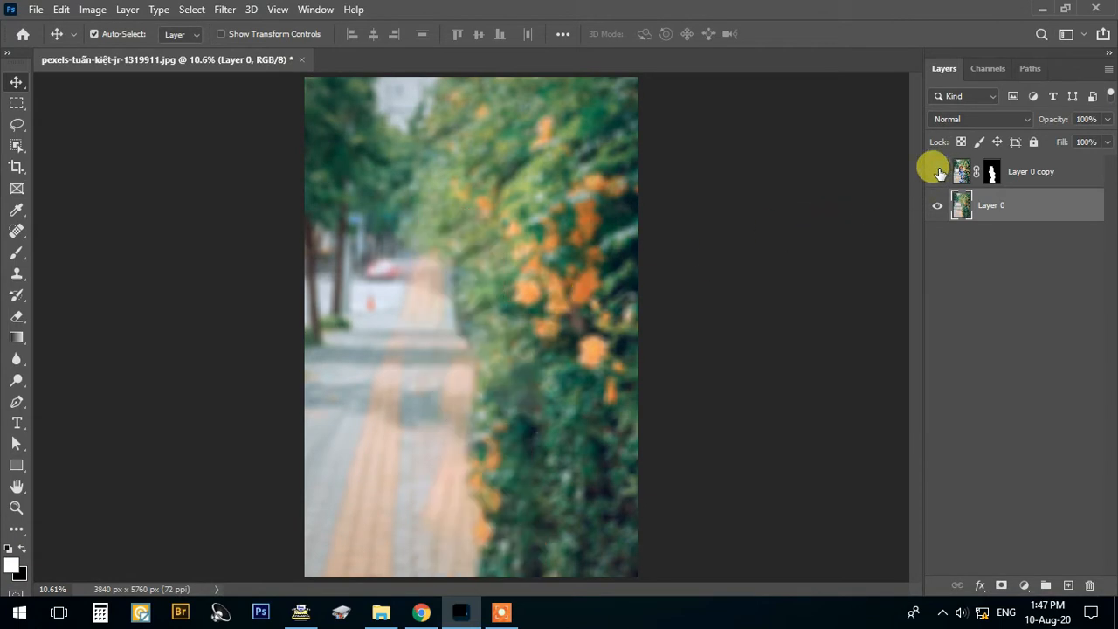
left_click(937, 171)
left_click(937, 171)
left_click(937, 171)
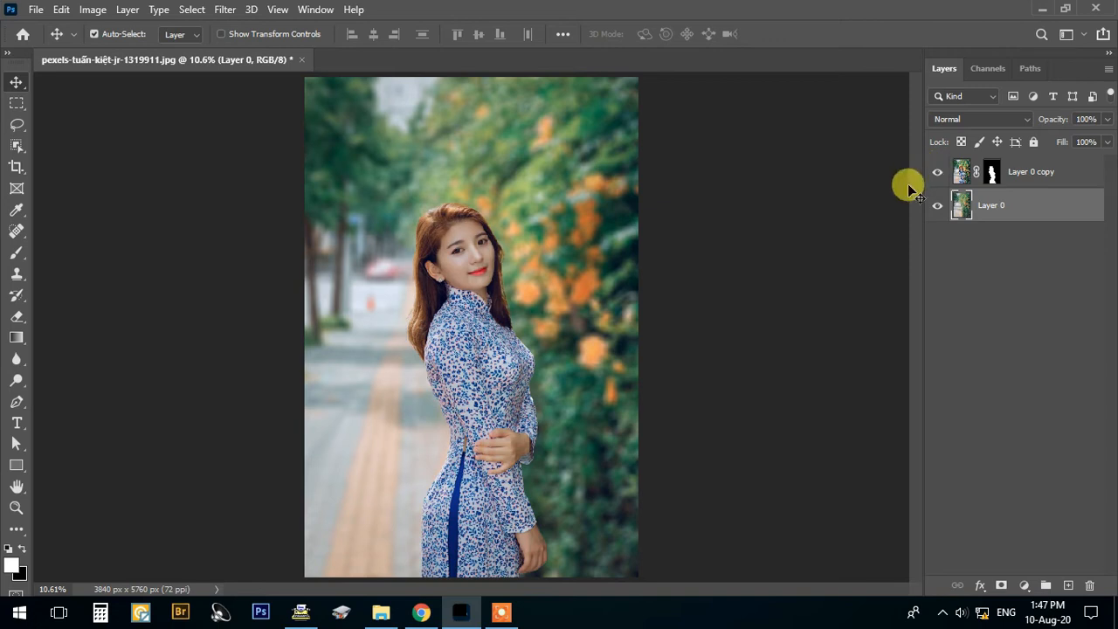
- Stamp all visible layers into a new layer above Layer 0 copy and hide the two layers beneath it
left_click(1028, 175)
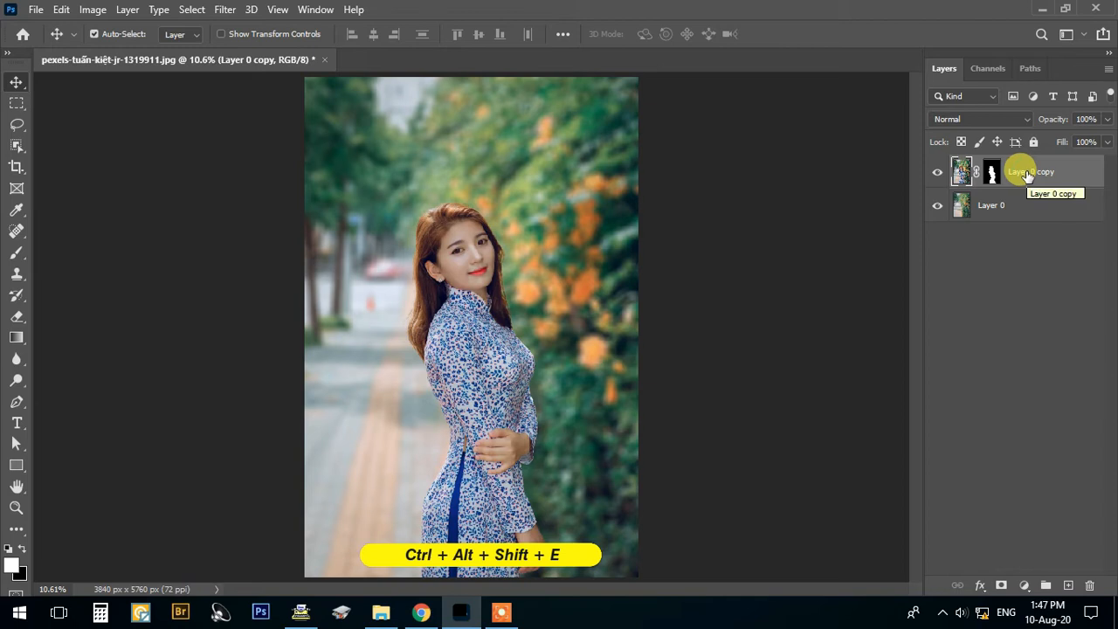
key("ctrl+alt+shift+e")
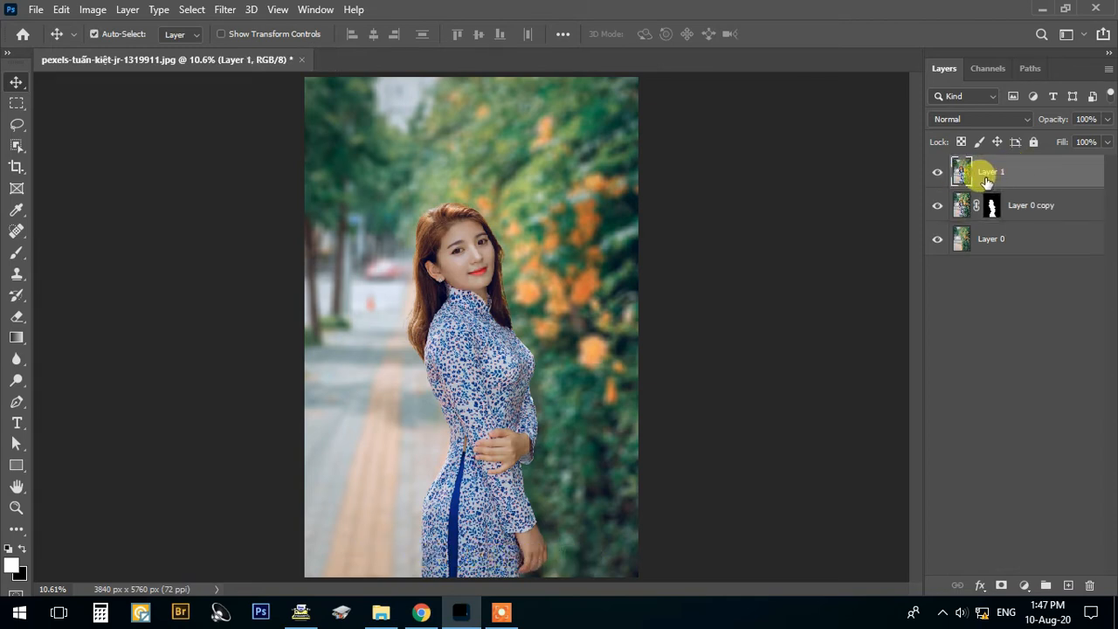
left_click(938, 205)
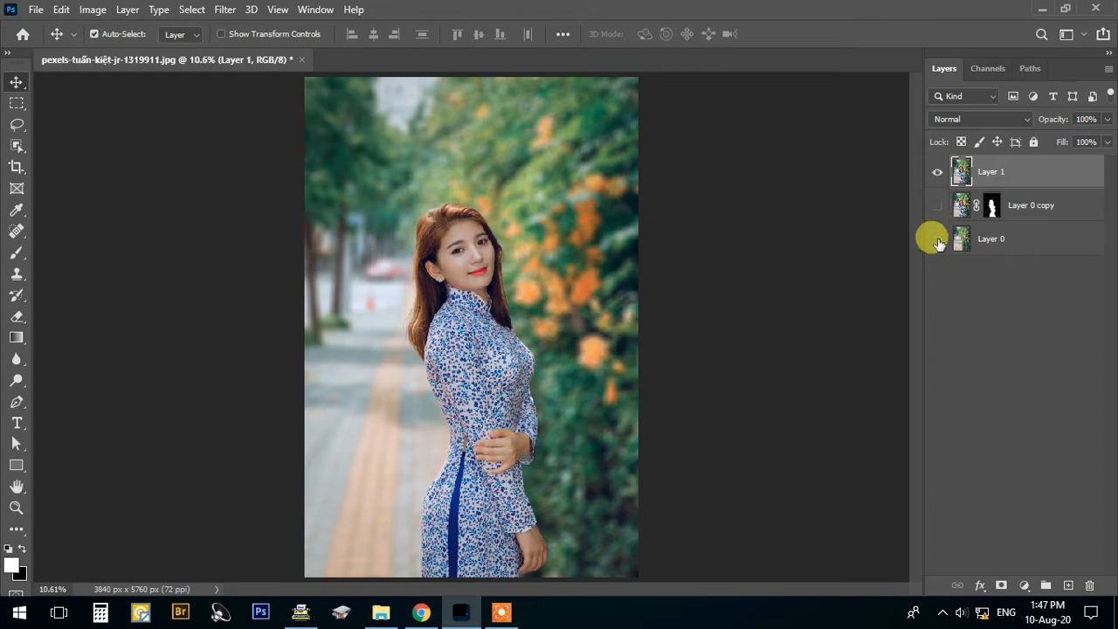
left_click(937, 239)
left_click(939, 172)
left_click(939, 173)
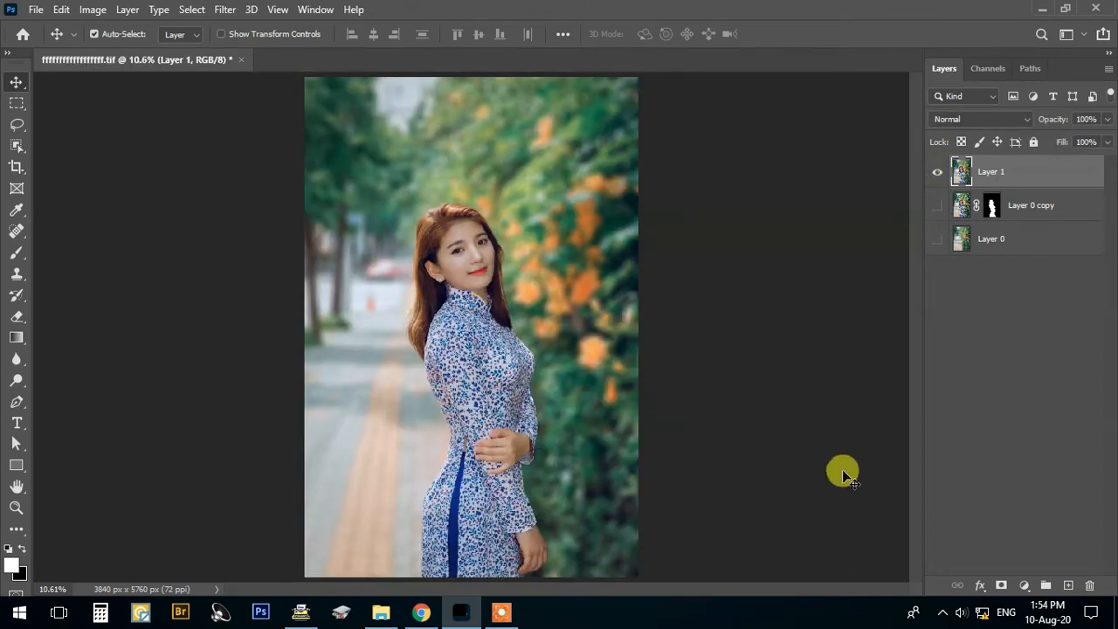
- Apply Lens Correction to Layer 1 with a custom vignette amount of -89 and midpoint of +44
left_click(236, 14)
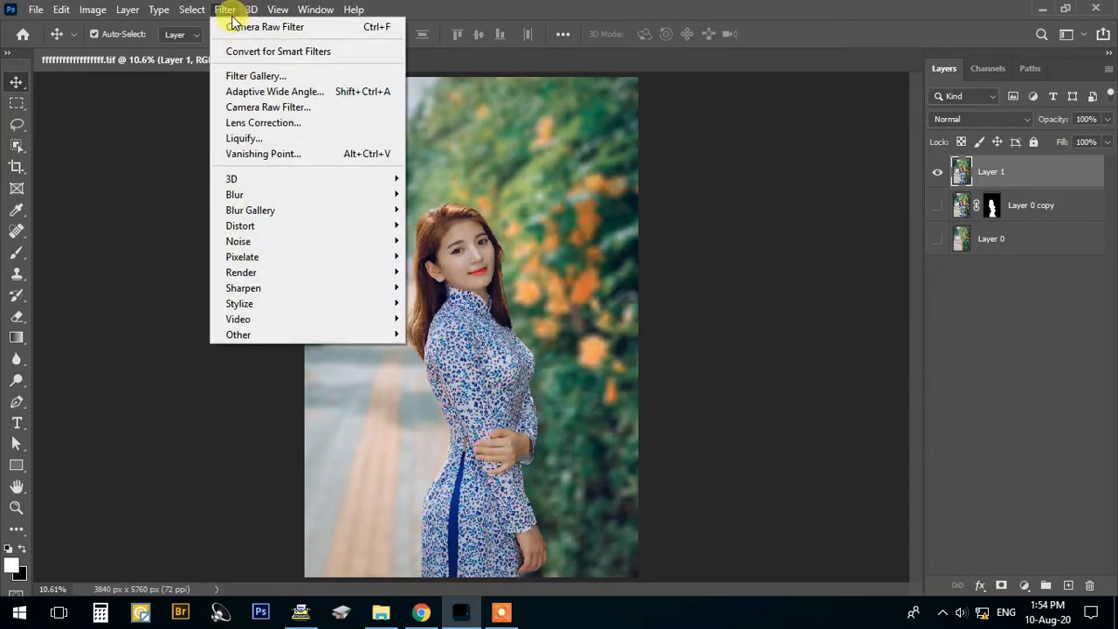
left_click(266, 117)
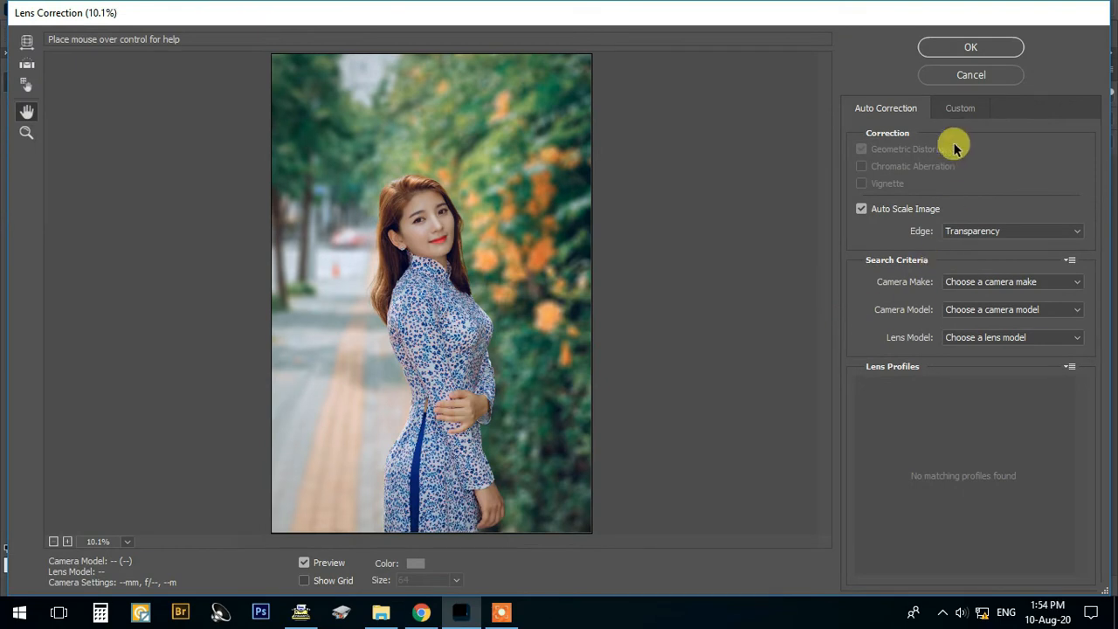
left_click(961, 108)
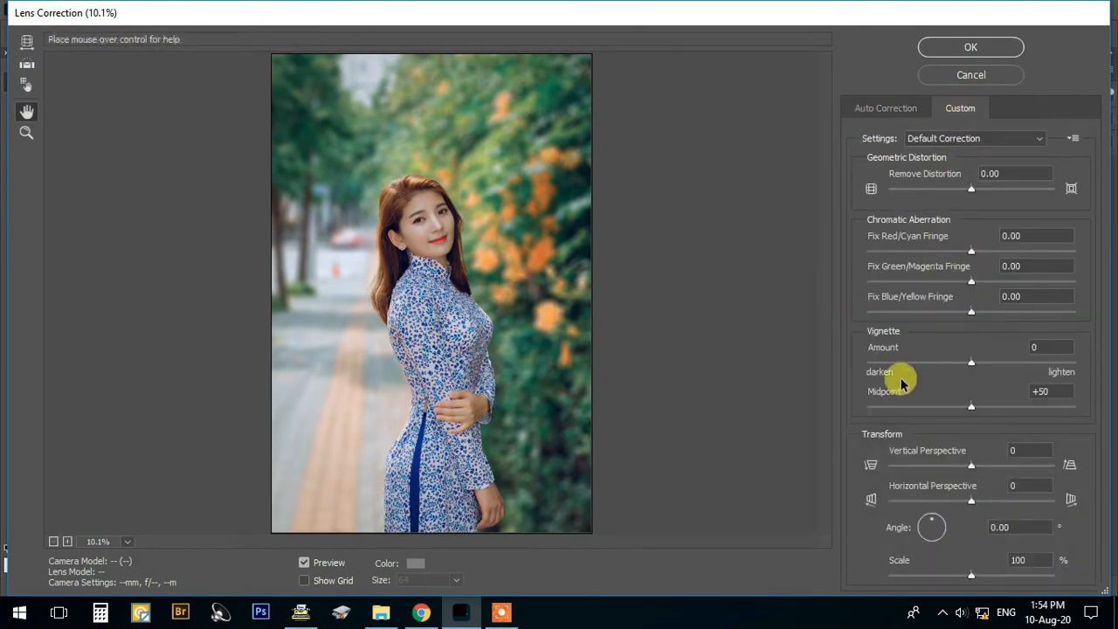
left_click_drag(973, 366, 892, 369)
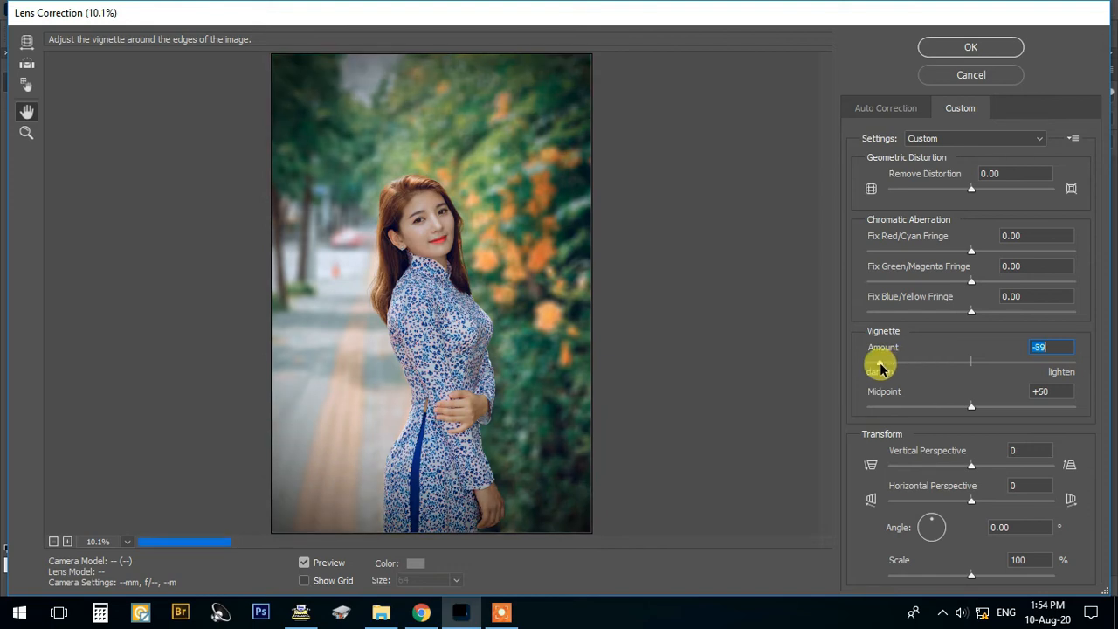
left_click_drag(973, 411, 959, 412)
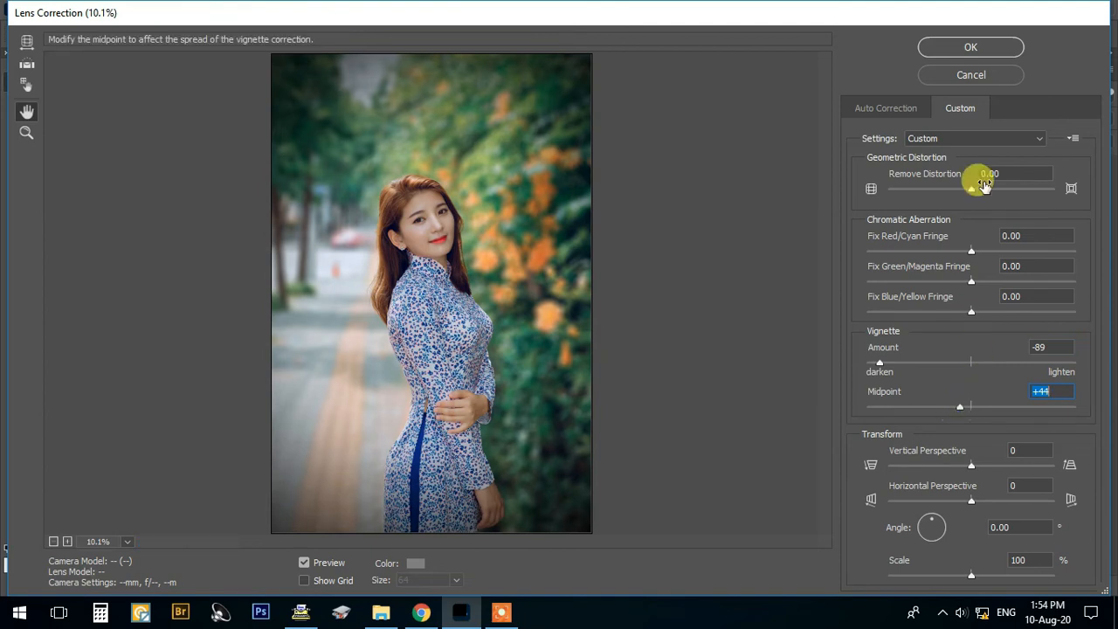
left_click(994, 48)
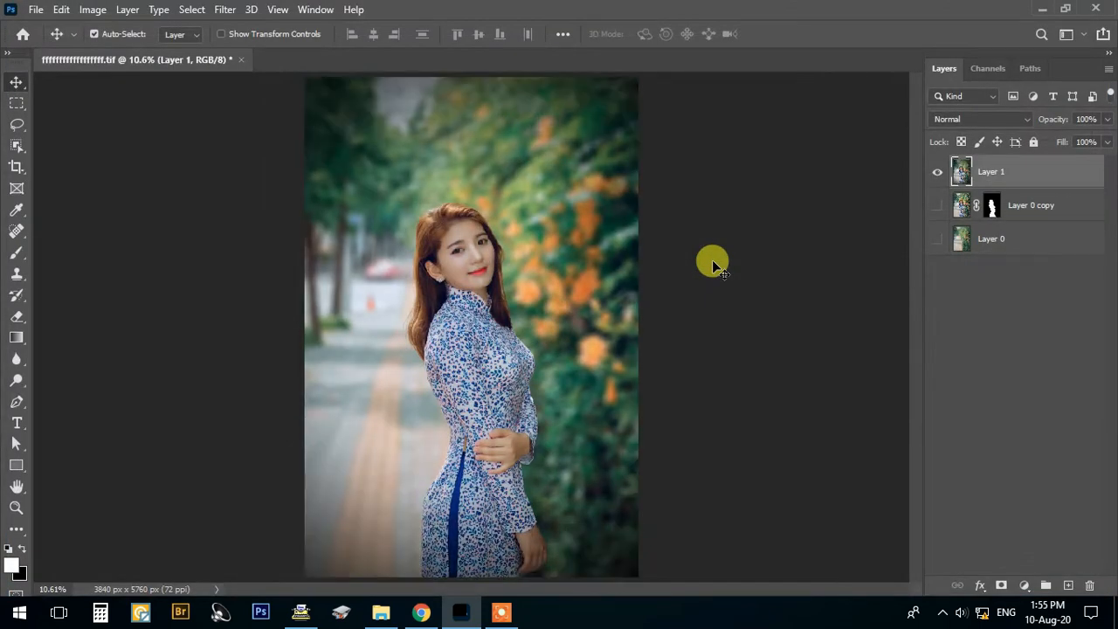
- Start the Camera Raw Filter on Layer 1 and set Temperature to +5 and Tint to +22
left_click(225, 9)
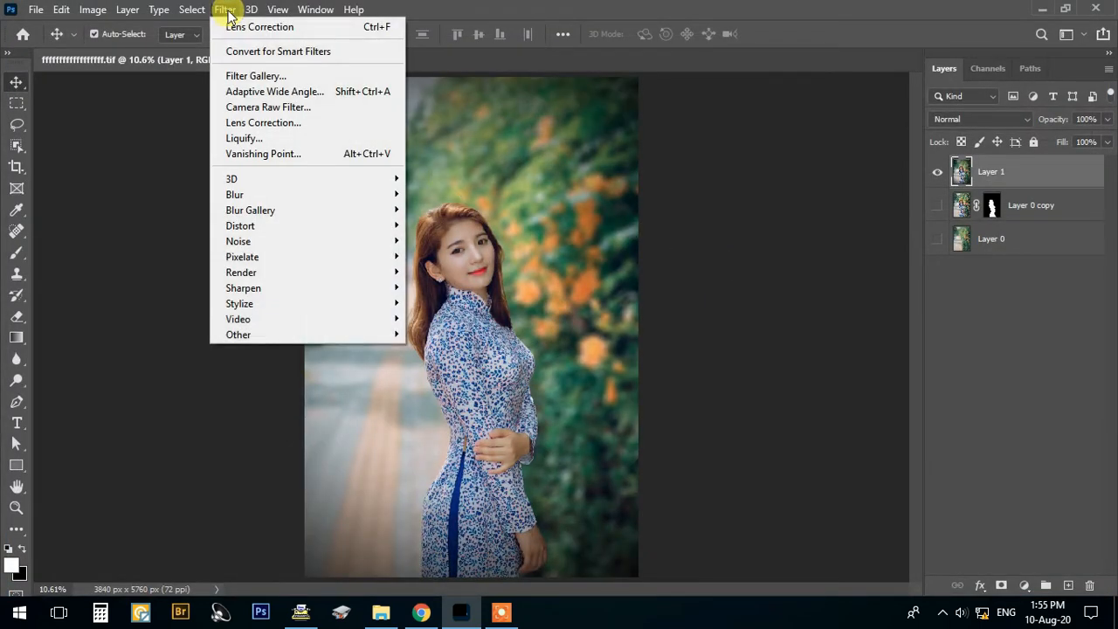
left_click(262, 107)
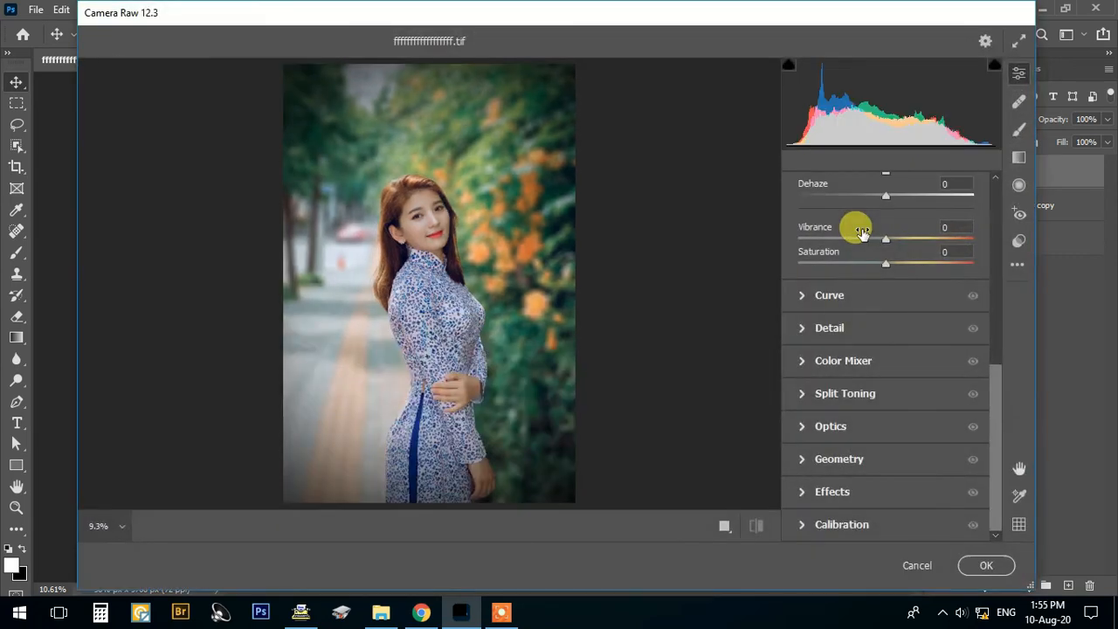
left_click_drag(997, 376, 1009, 208)
left_click(800, 252)
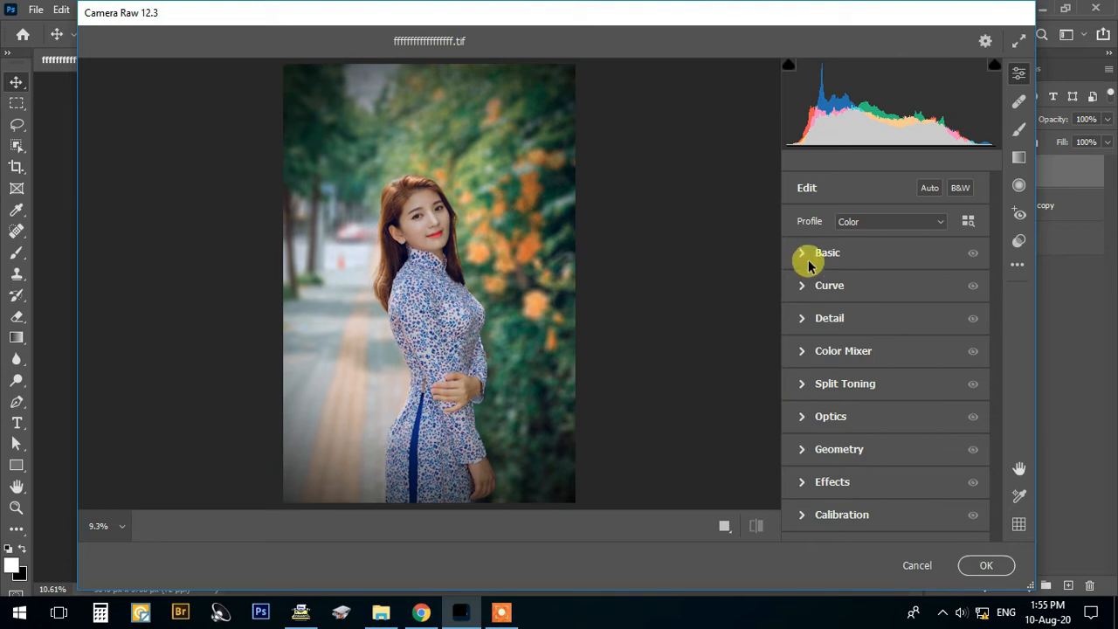
left_click(801, 253)
scroll(868, 262, "down", 1)
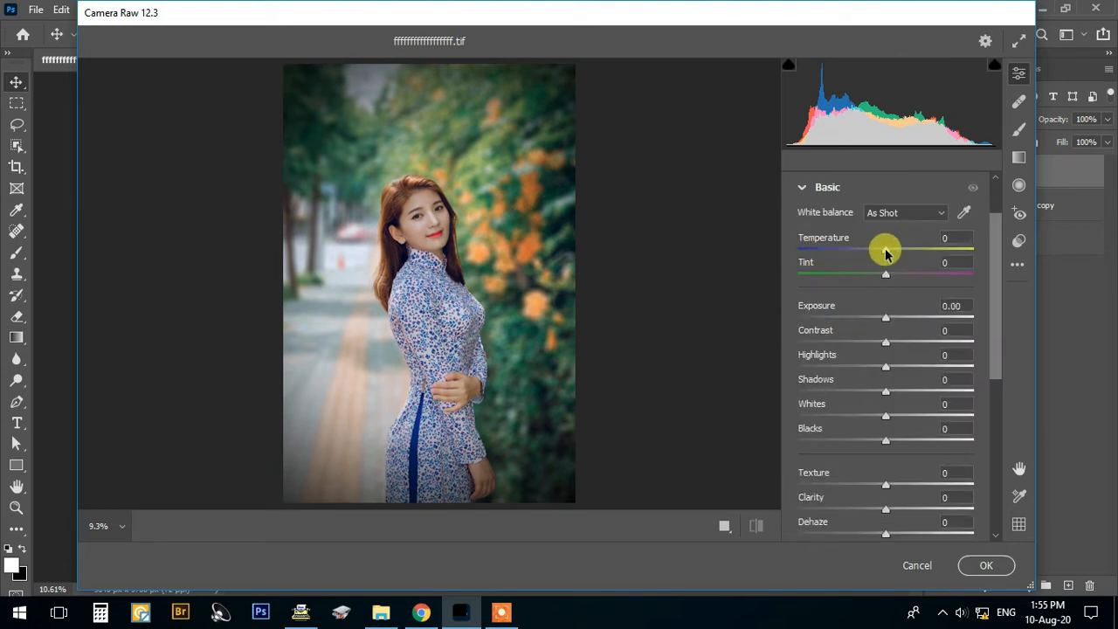
left_click_drag(893, 253, 905, 276)
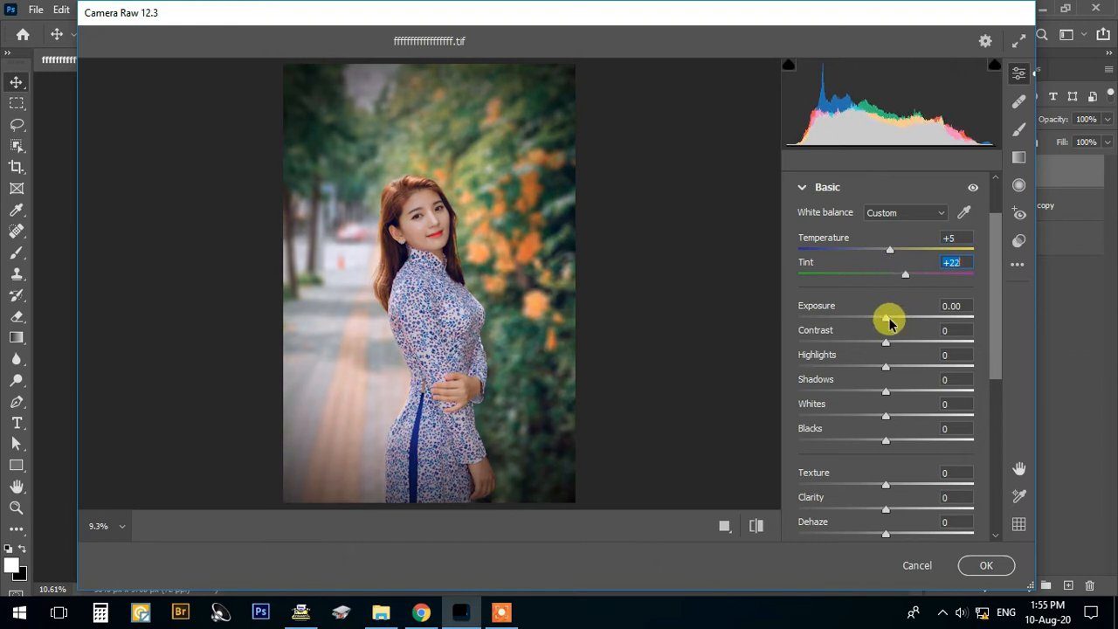
- Set Exposure to -0.05, Contrast to +23, Highlights to +17, Shadows to -12 and Blacks to -21
left_click_drag(890, 323, 879, 394)
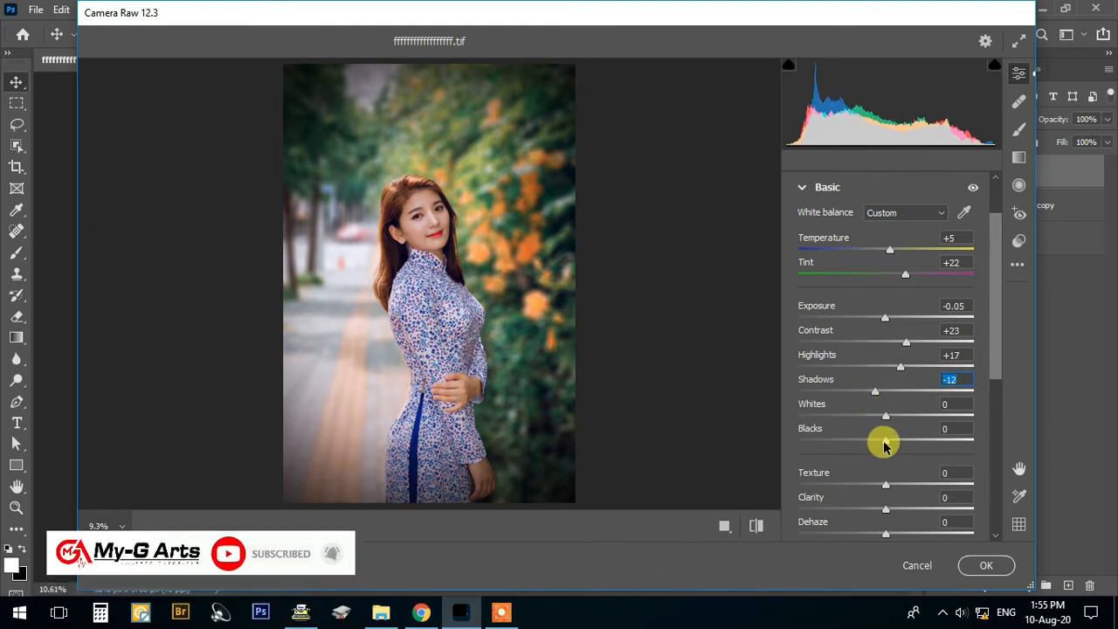
mouse_move(884, 445)
left_mouse_down()
mouse_move(901, 446)
mouse_move(870, 444)
left_mouse_up()
- Set Clarity to +21, Dehaze to +8, Vibrance to +41 and Saturation to +4 in the basic adjustments
scroll(870, 443, "down", 3)
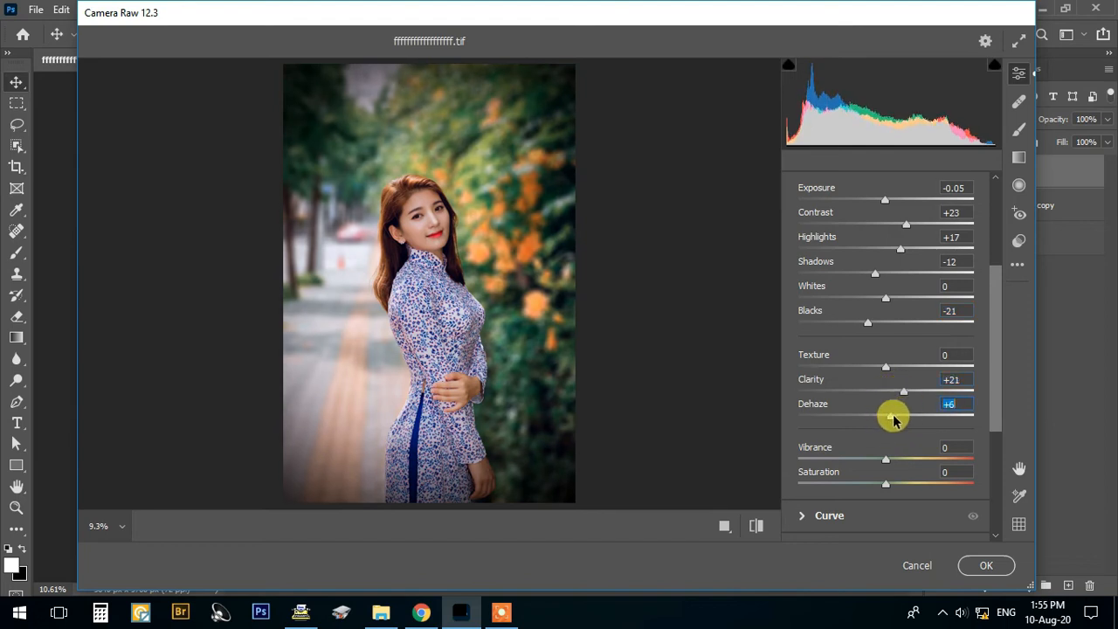
scroll(887, 423, "down", 2)
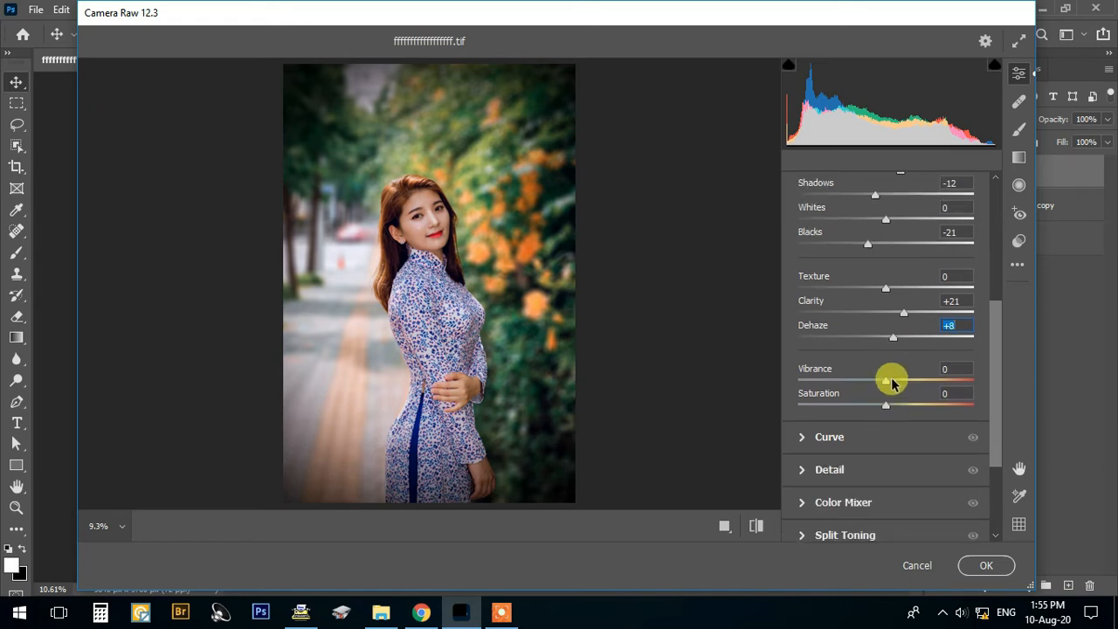
left_click_drag(904, 387, 918, 387)
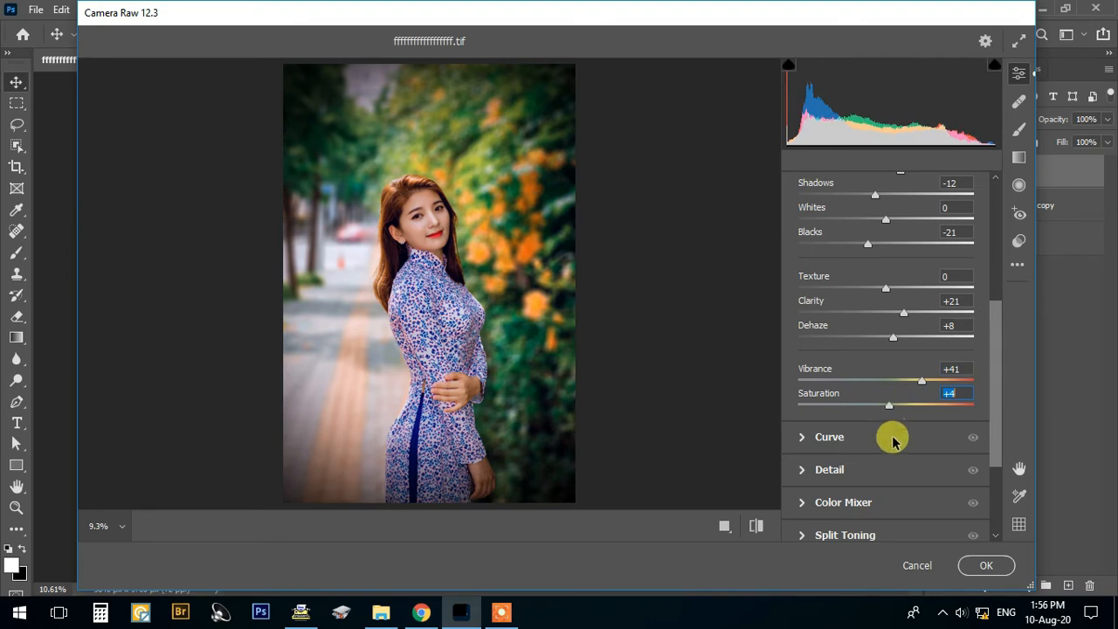
- Raise the parametric curve's Lights to +8 and apply the Camera Raw adjustments to Layer 1
scroll(835, 463, "down", 2)
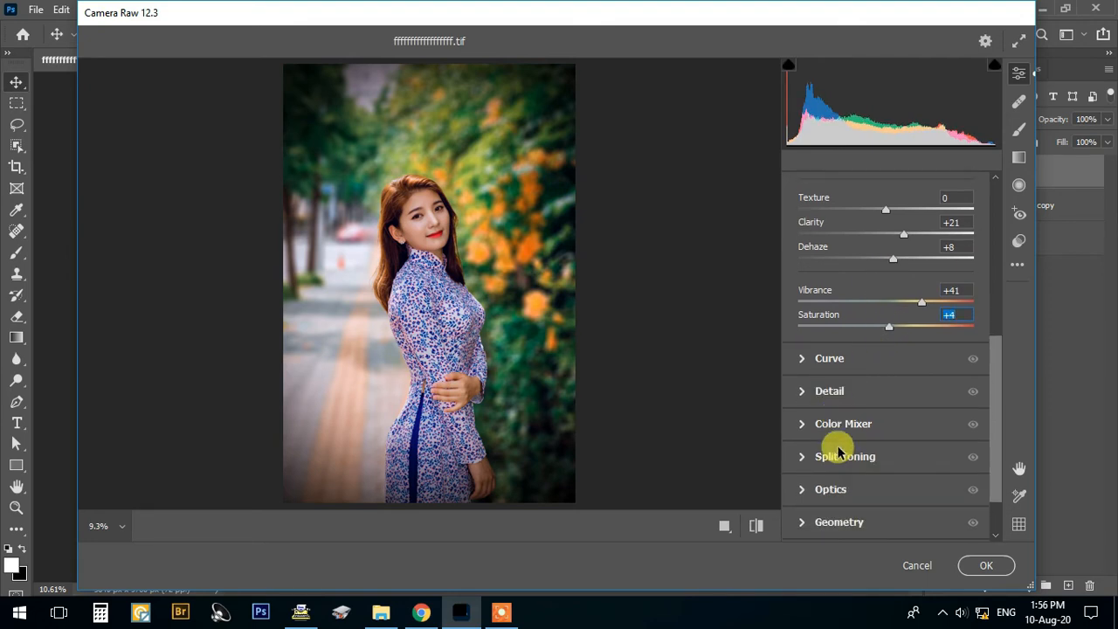
left_click(807, 359)
mouse_move(885, 323)
left_mouse_down()
mouse_move(894, 335)
mouse_move(883, 303)
left_mouse_up()
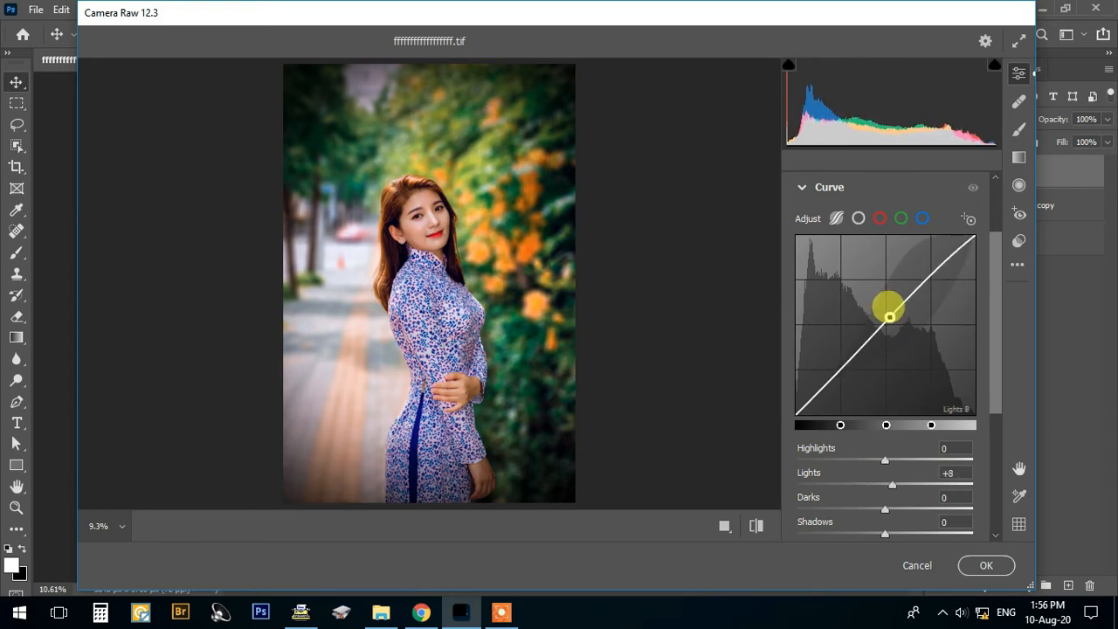
scroll(923, 417, "down", 4)
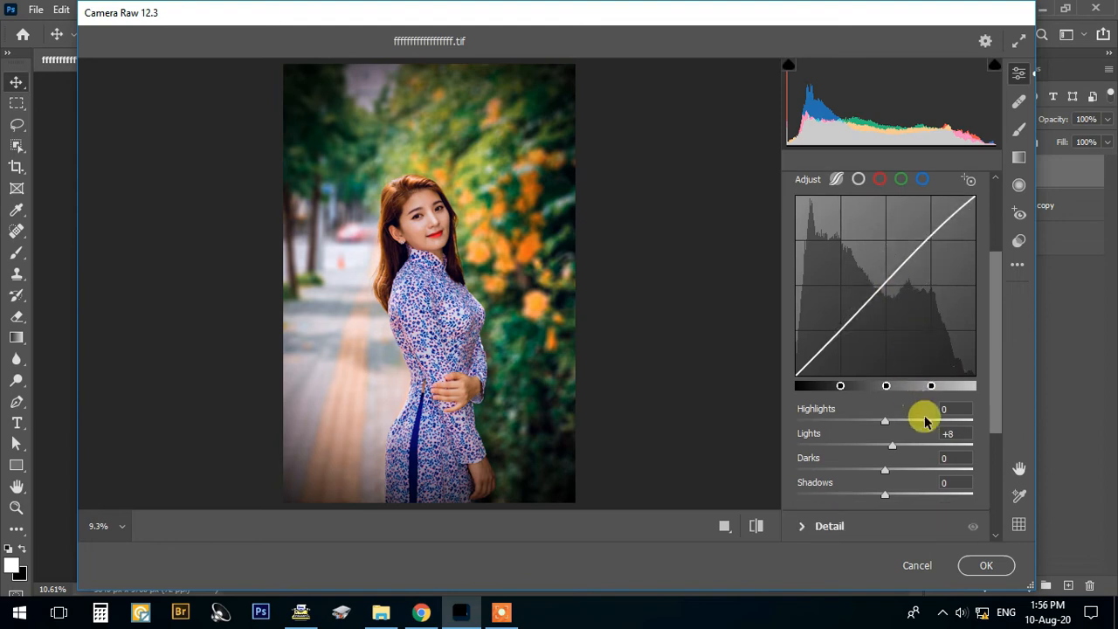
scroll(888, 472, "down", 2)
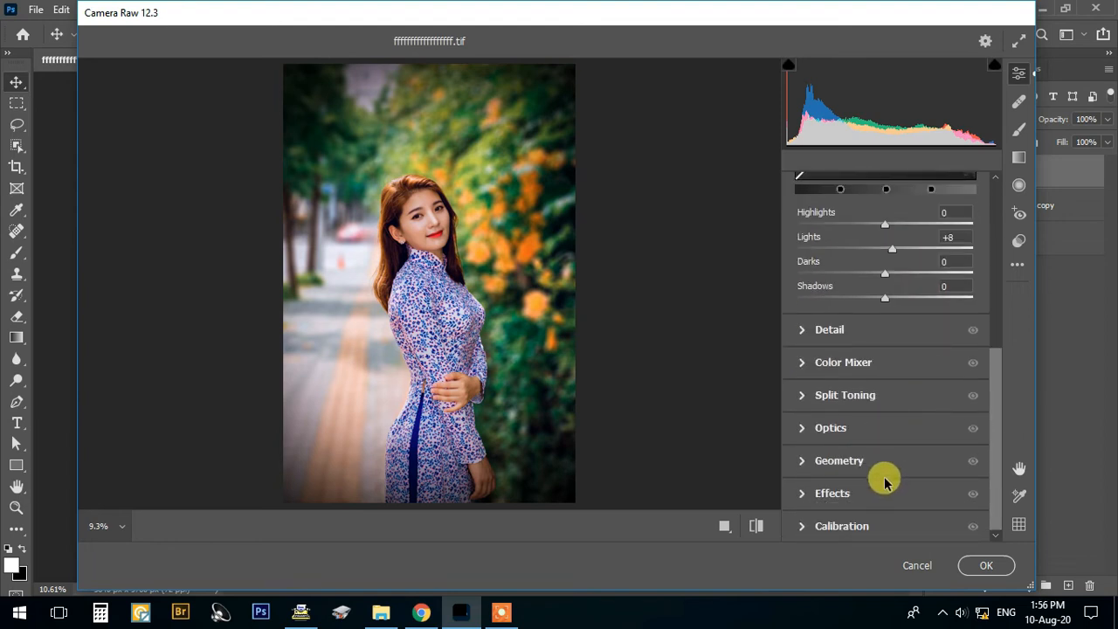
left_click(970, 565)
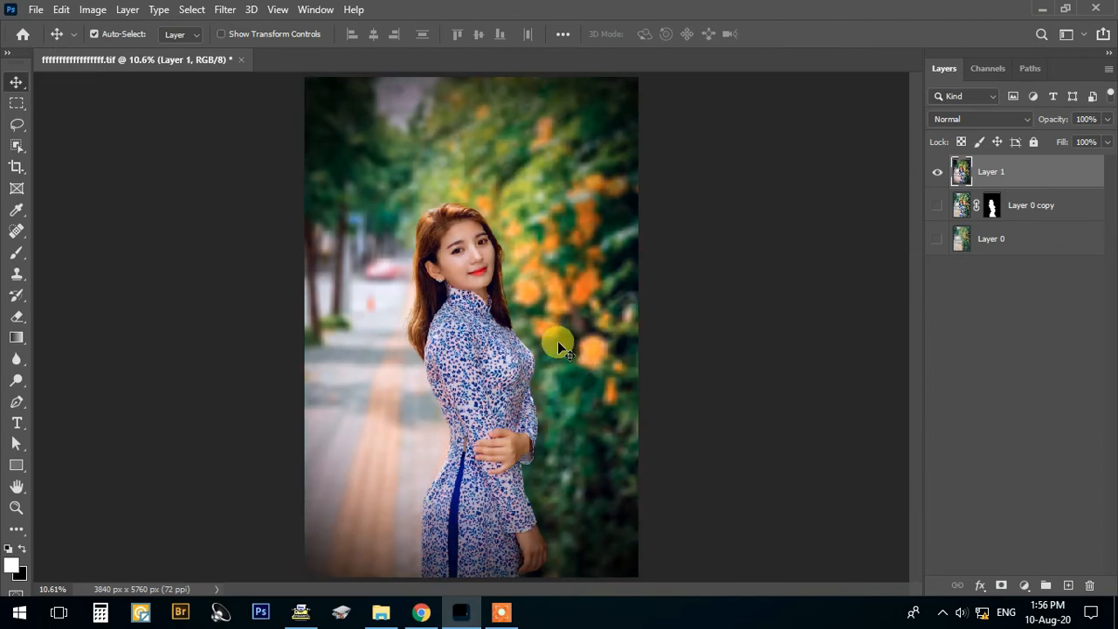
- Examine the edited portrait up close from the face down to the hands, ending with the whole image in view
scroll(512, 377, "up", 5)
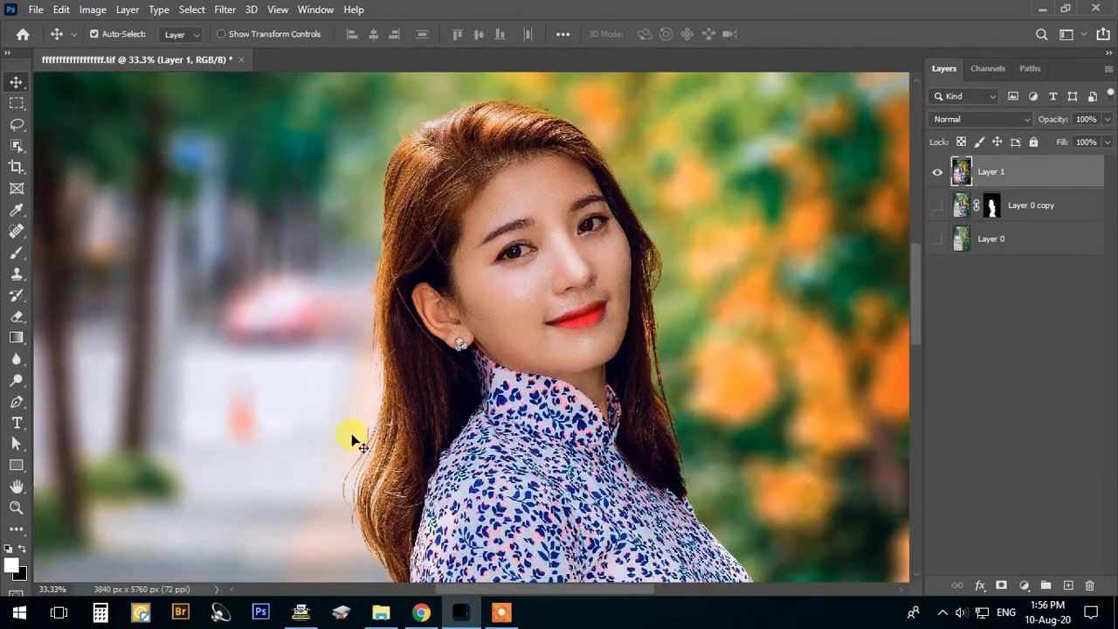
left_click_drag(642, 464, 564, 421)
scroll(563, 421, "down", 10)
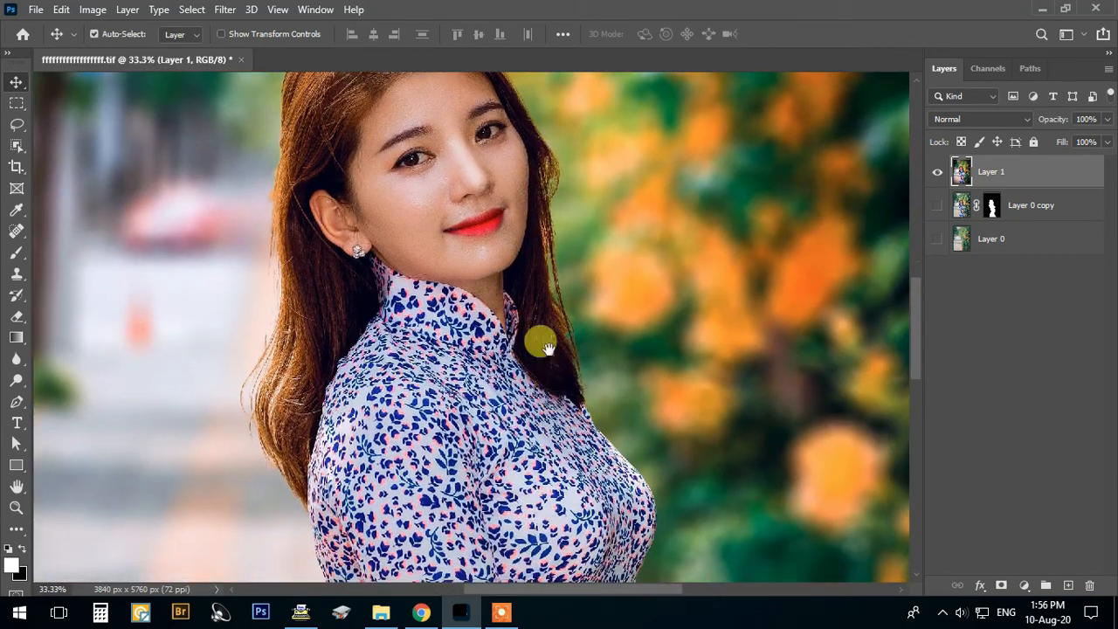
scroll(708, 401, "down", 6)
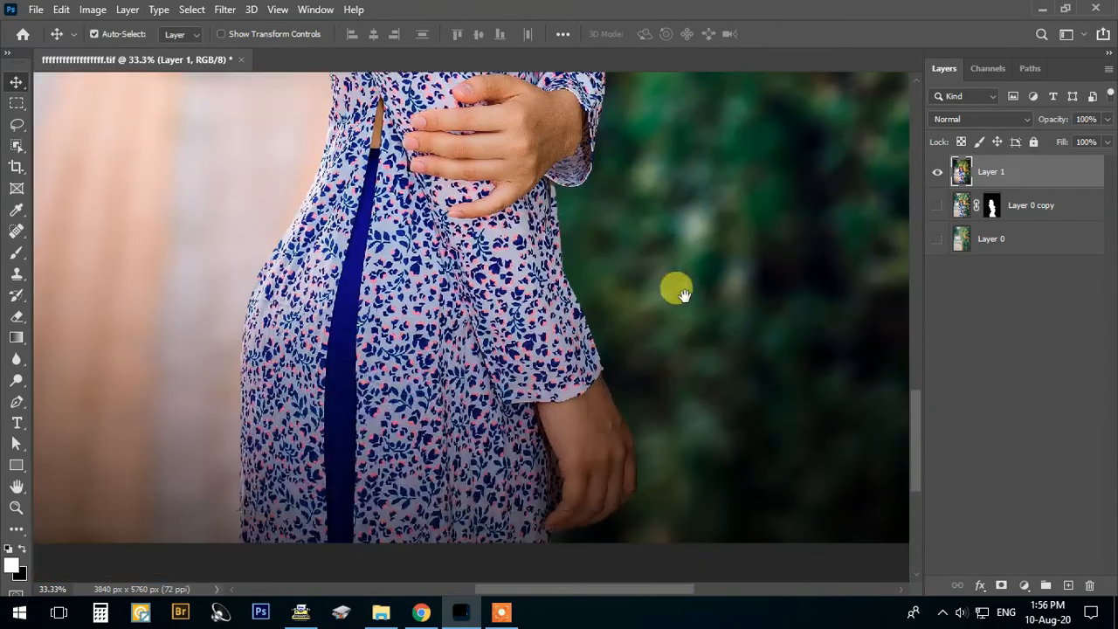
key("ctrl+minus")
key("ctrl+minus")
key("ctrl+minus")
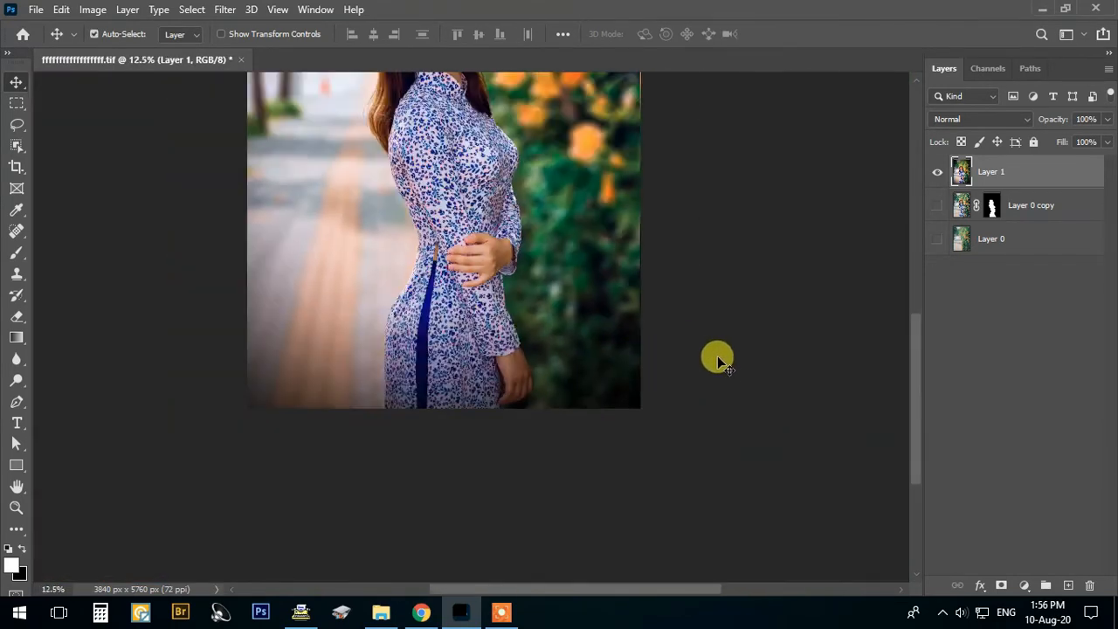
key("ctrl+0")
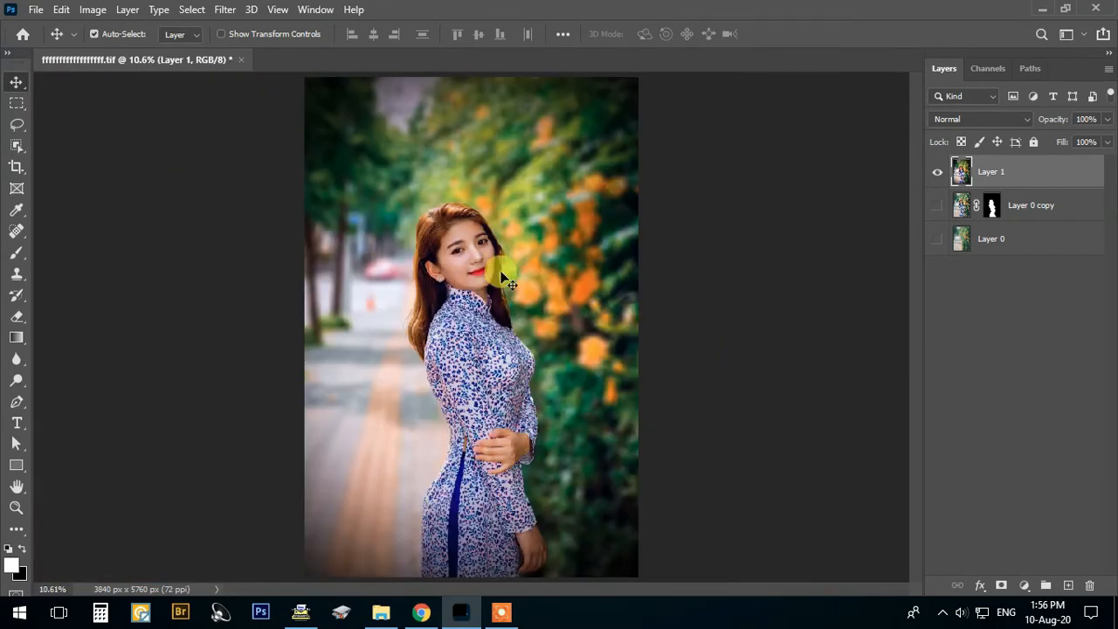
- Open the original portrait JPG from the Desktop and arrange it side by side with the edited TIF for comparison
left_click(36, 10)
left_click(48, 41)
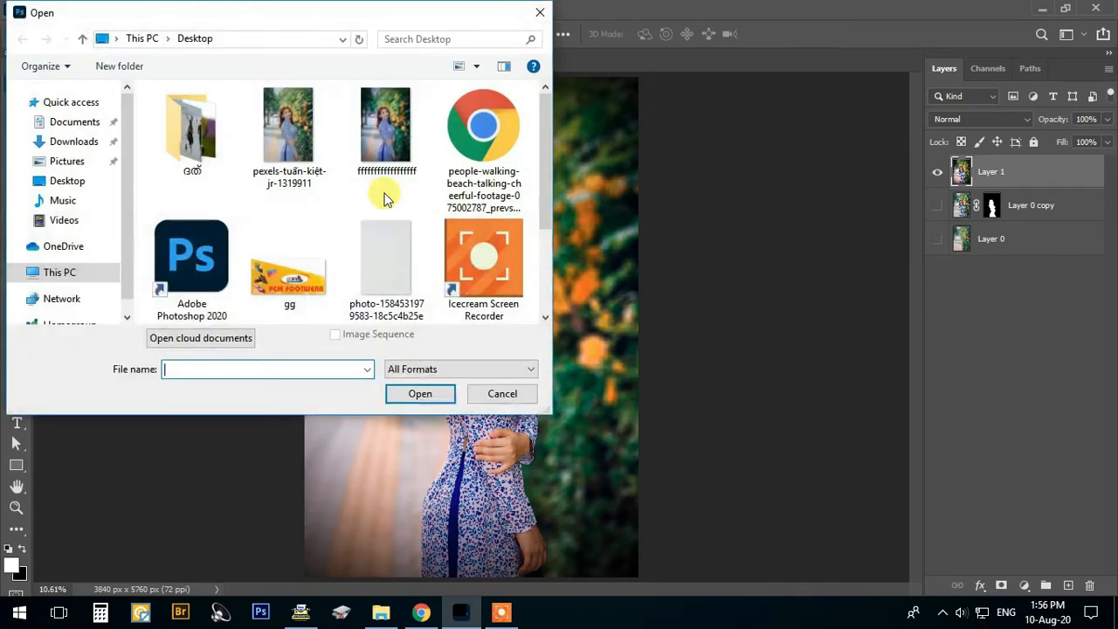
left_click(282, 157)
left_click(414, 394)
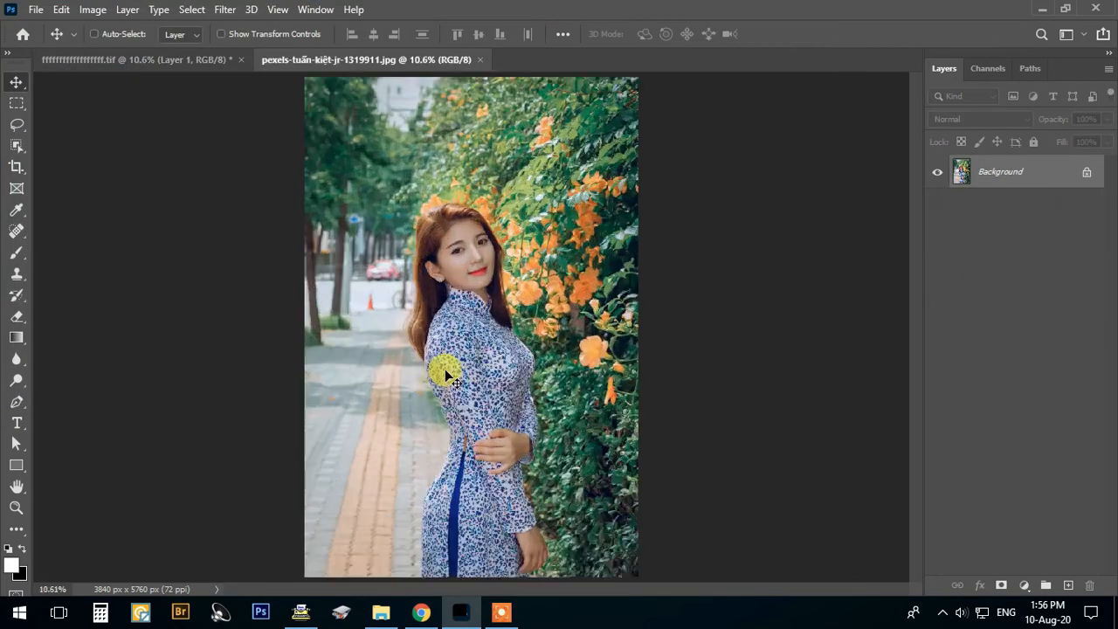
left_click(315, 9)
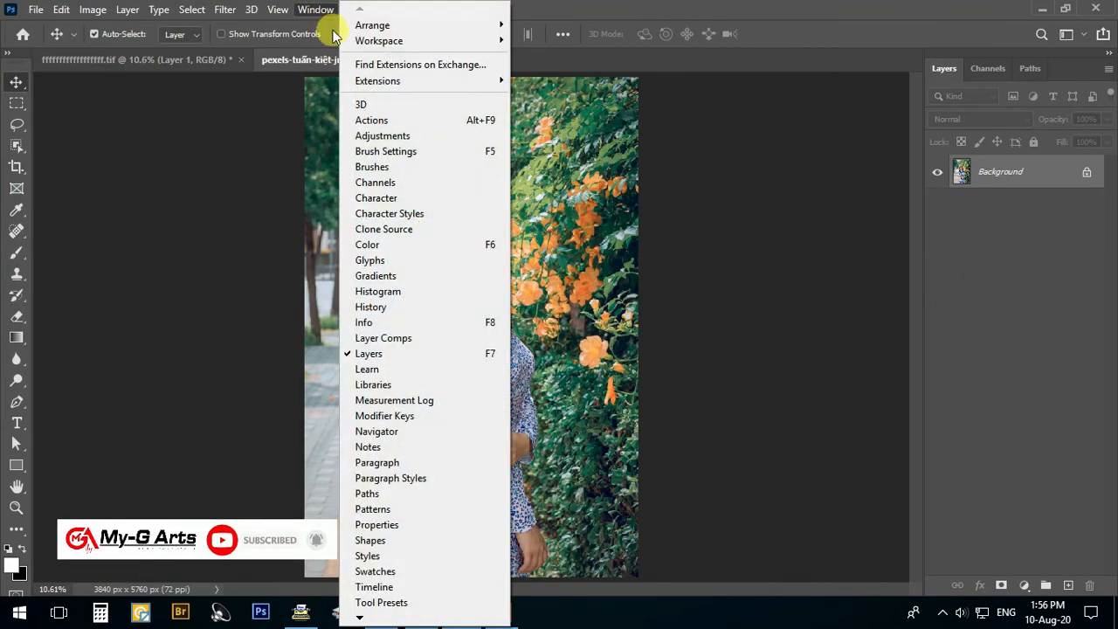
mouse_move(372, 24)
left_click(564, 71)
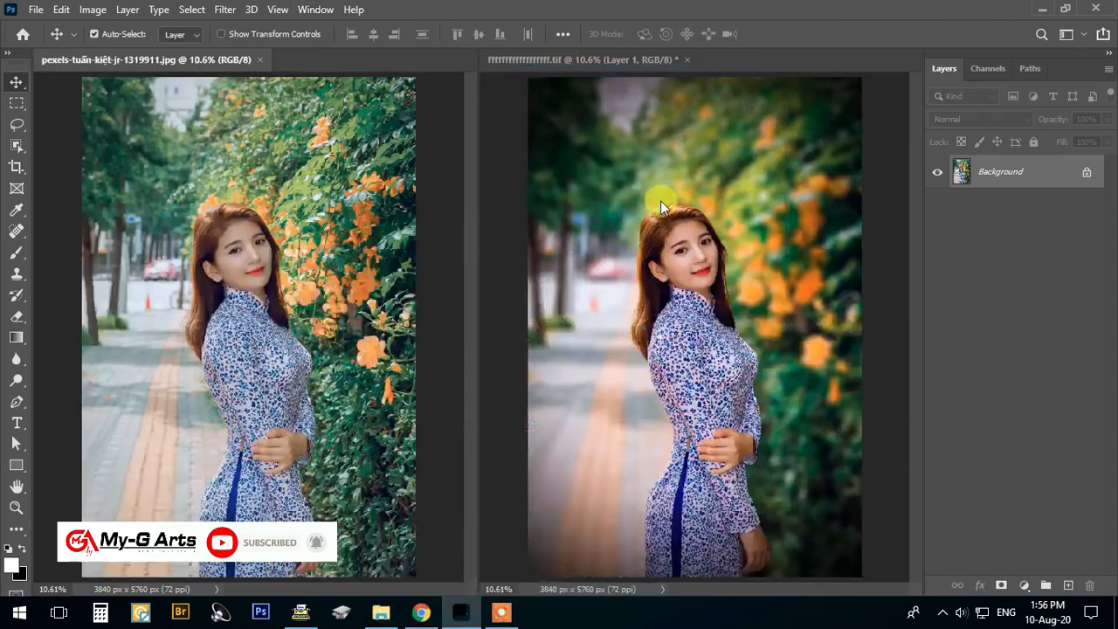